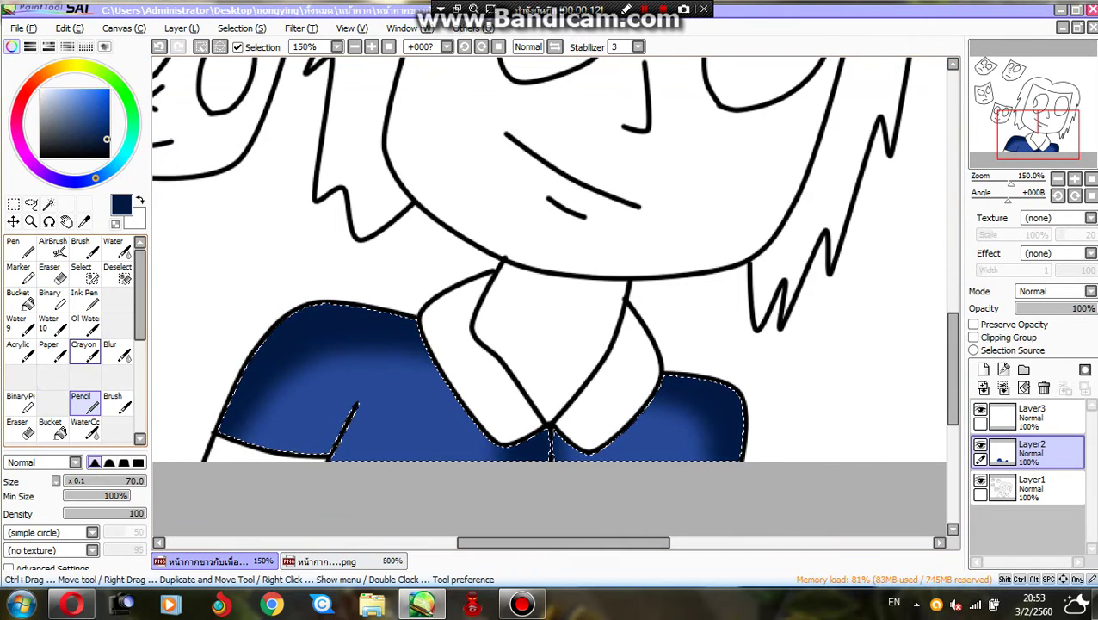
Soften the dark blue shading along the shirt's shoulders and edges with the Blur tool.
{"action": "left_click", "coordinate": [109, 349]}
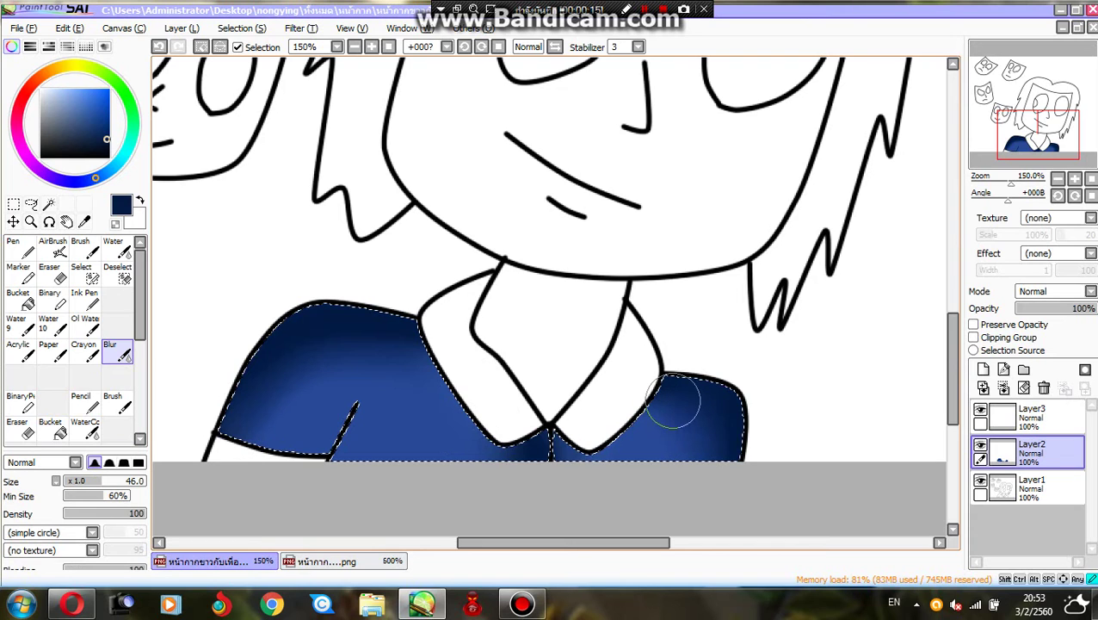
{"action": "scroll", "coordinate": [654, 405], "scroll_direction": "up", "scroll_amount": 2}
{"action": "scroll", "coordinate": [588, 224], "scroll_direction": "down", "scroll_amount": 2}
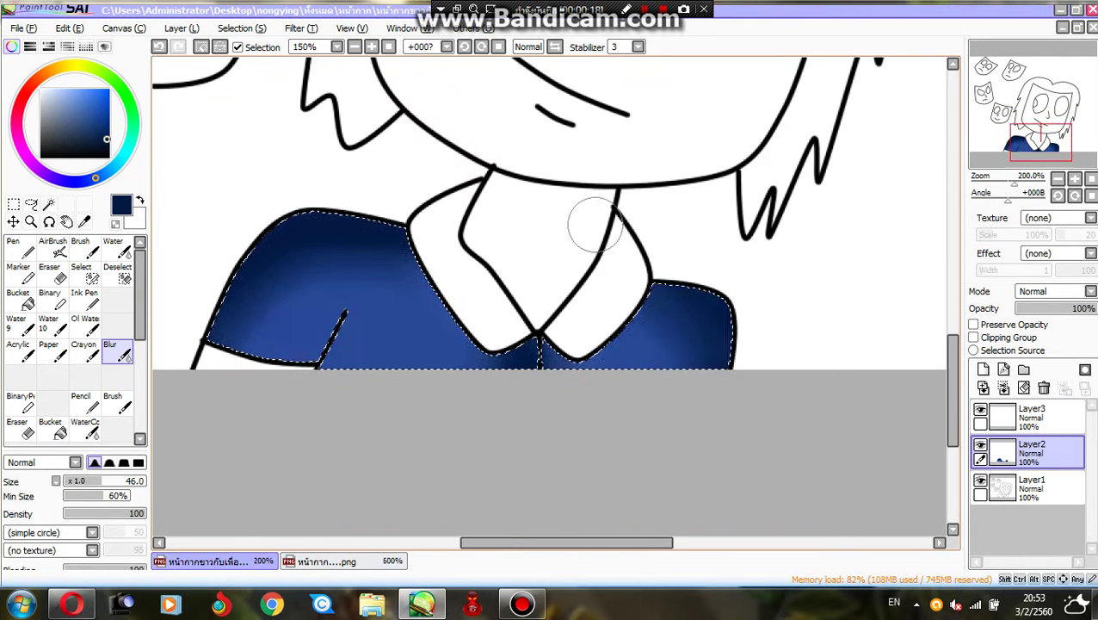
{"action": "scroll", "coordinate": [350, 294], "scroll_direction": "up", "scroll_amount": 1}
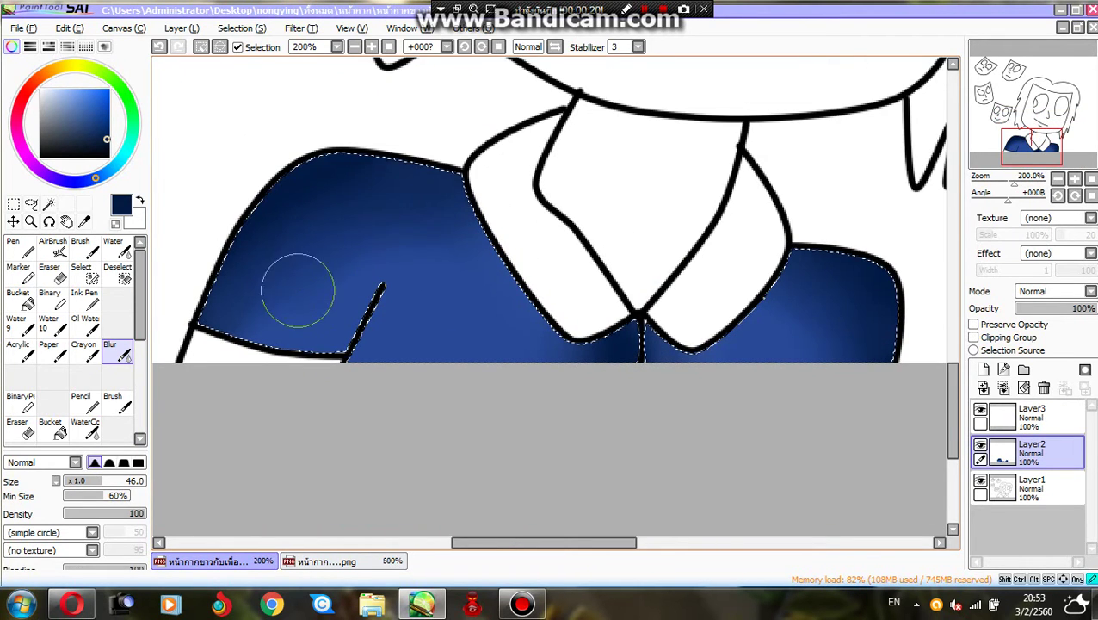
{"action": "scroll", "coordinate": [654, 326], "scroll_direction": "down", "scroll_amount": 2}
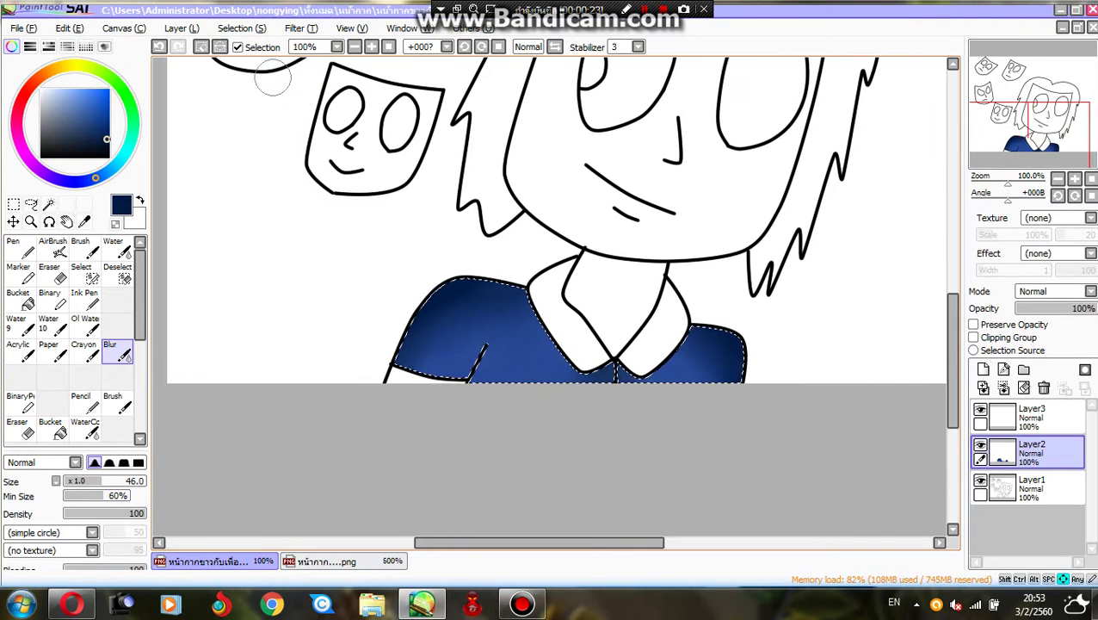
Sample the lighter shirt blue from the color chart and fill both collar halves and the sleeve cuff with it on Layer2.
{"action": "left_click", "coordinate": [323, 561]}
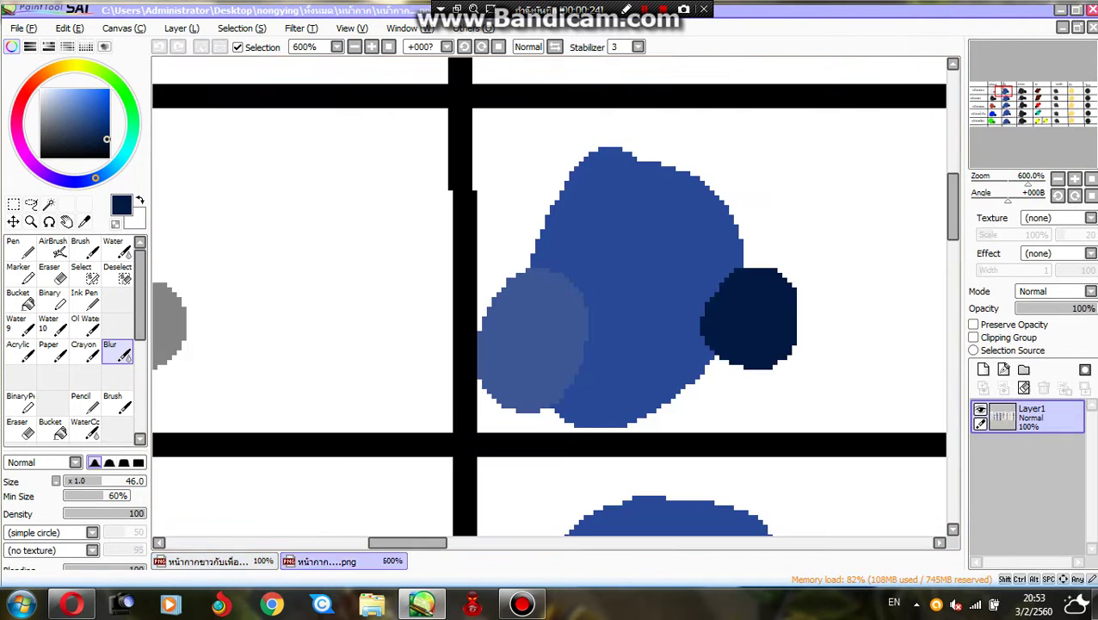
{"action": "left_click", "coordinate": [207, 561]}
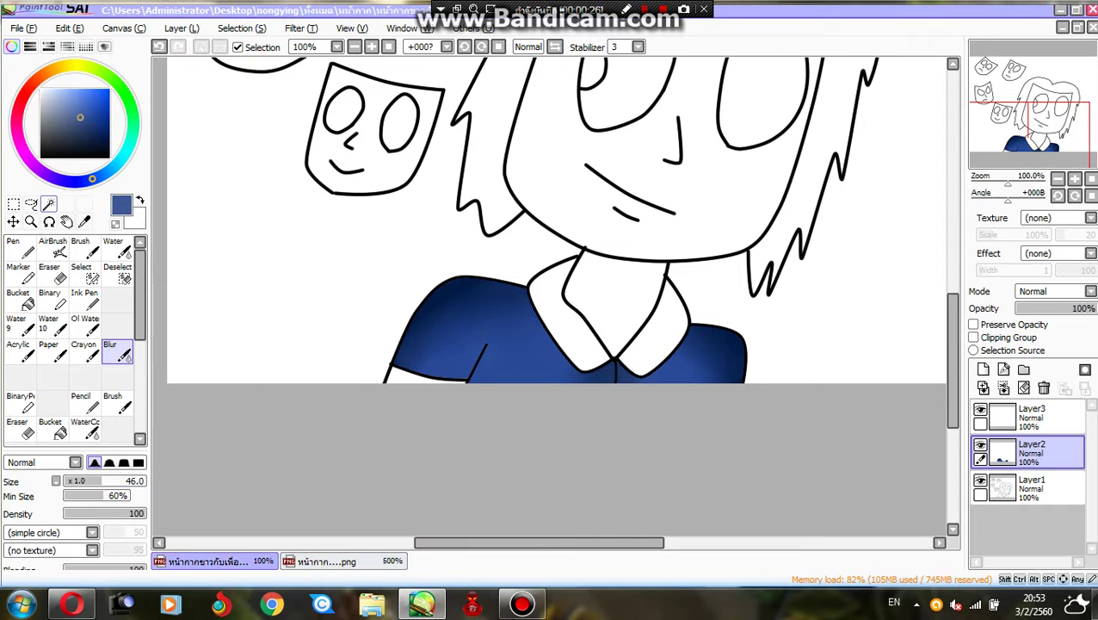
{"action": "left_click", "coordinate": [48, 203]}
{"action": "left_click", "coordinate": [564, 302]}
{"action": "left_click", "coordinate": [658, 331]}
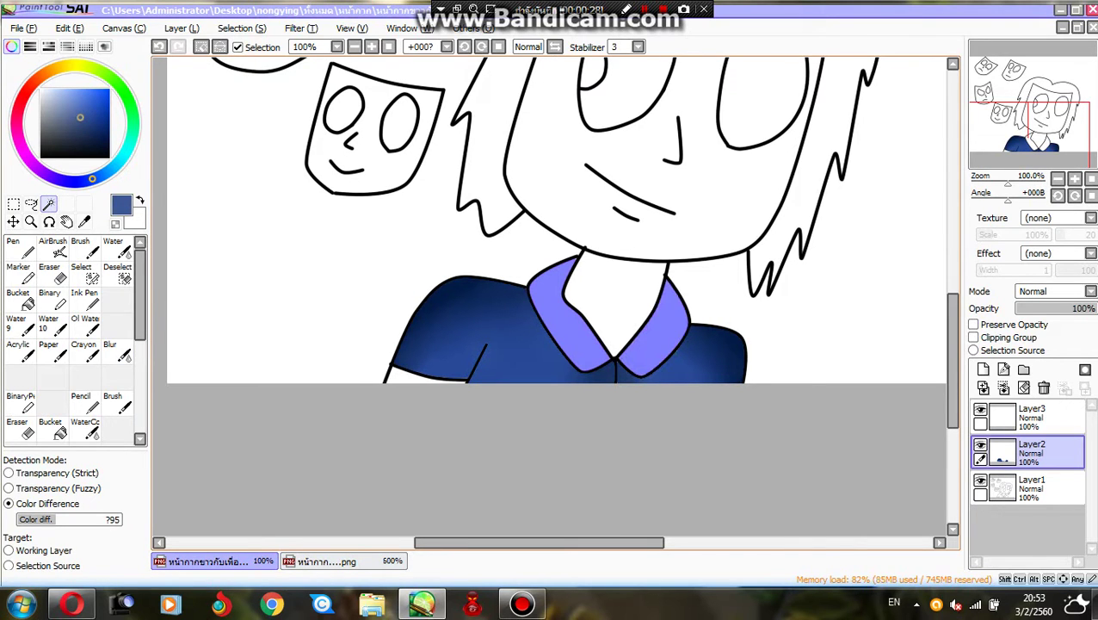
{"action": "left_click", "coordinate": [50, 428]}
{"action": "scroll", "coordinate": [551, 301], "scroll_direction": "up", "scroll_amount": 2}
{"action": "left_click", "coordinate": [405, 366]}
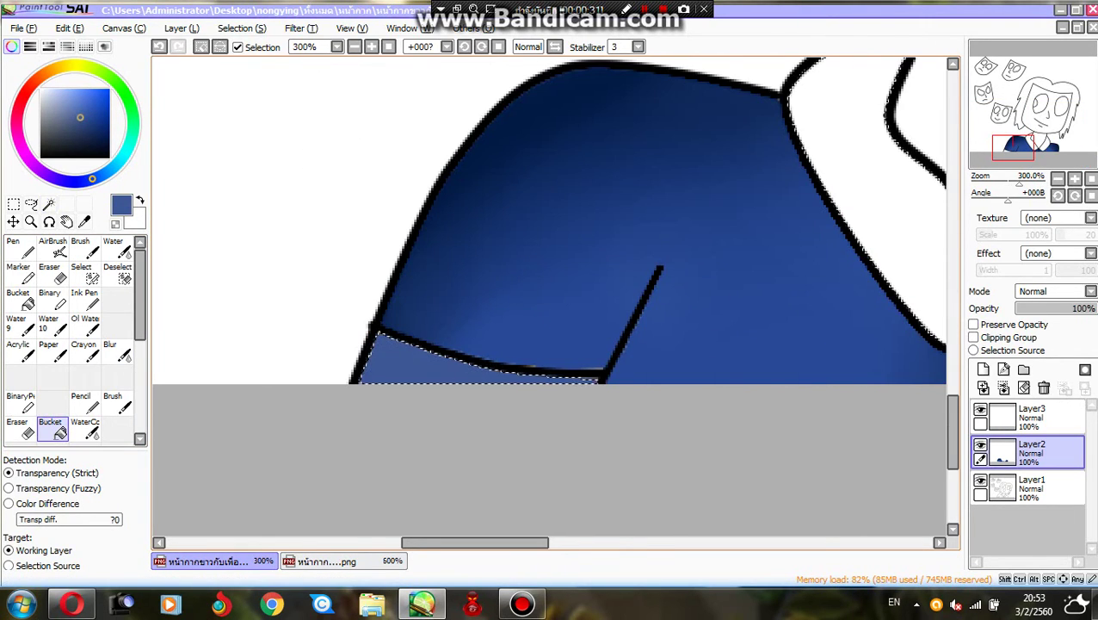
{"action": "left_click", "coordinate": [912, 155]}
{"action": "scroll", "coordinate": [551, 301], "scroll_direction": "up", "scroll_amount": 1}
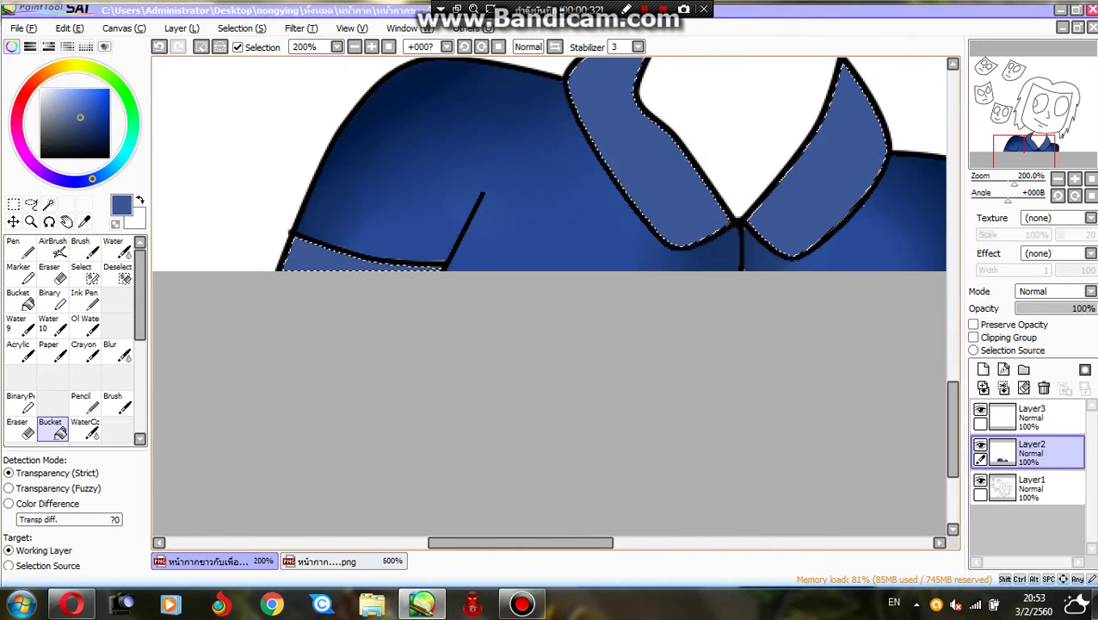
Shade the upper parts of both collar halves with a darker blue using the Pencil.
{"action": "left_click", "coordinate": [80, 402]}
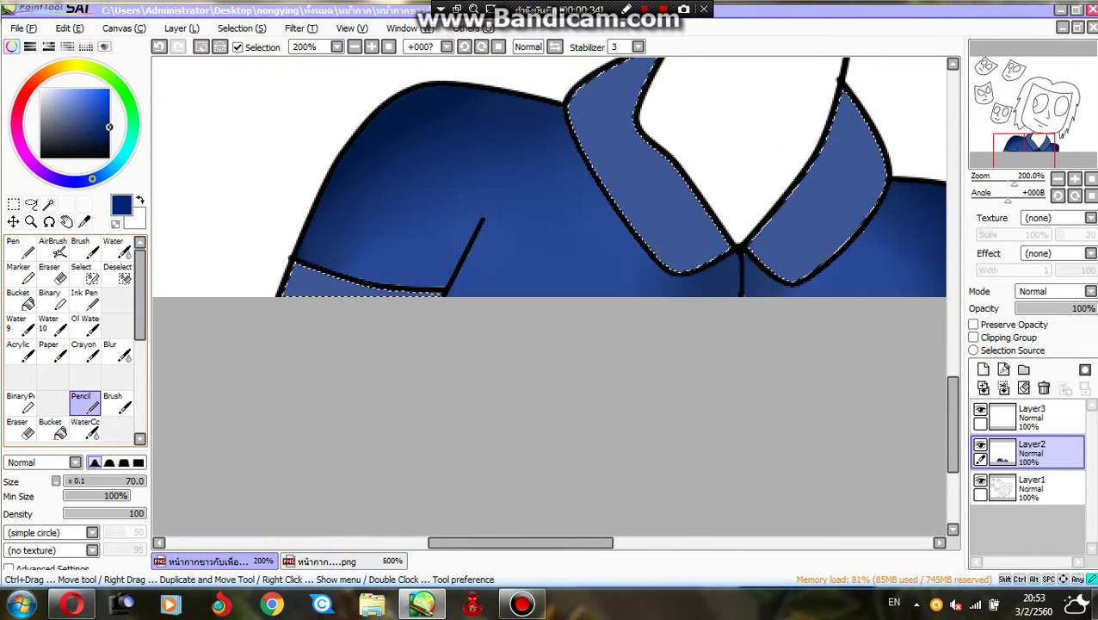
{"action": "left_click_drag", "start_coordinate": [641, 86], "coordinate": [588, 104]}
{"action": "left_click_drag", "start_coordinate": [899, 121], "coordinate": [857, 228]}
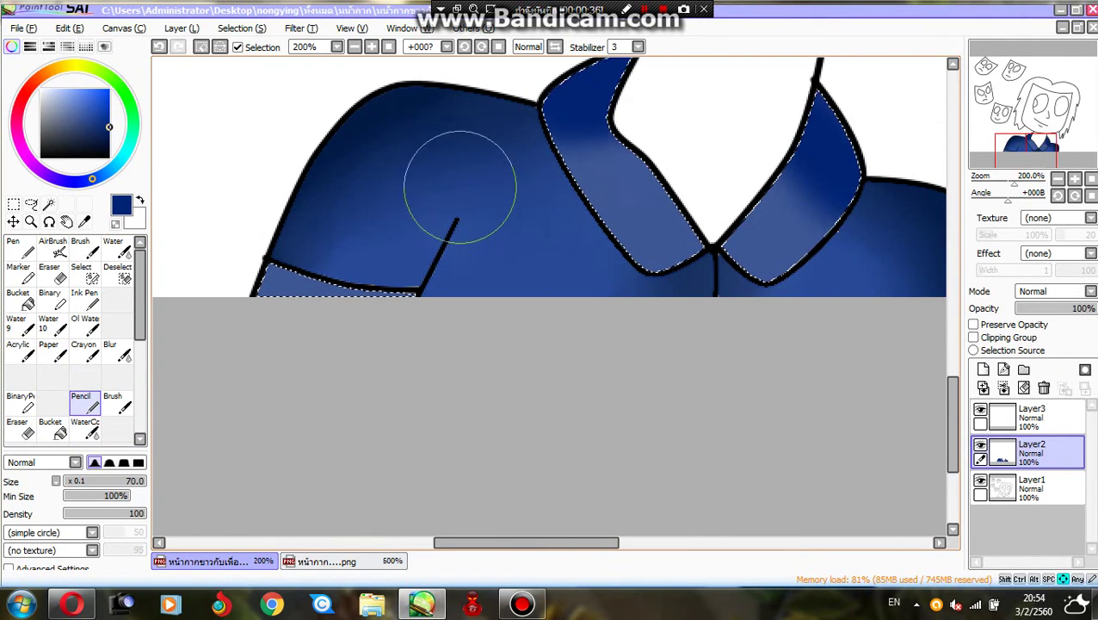
{"action": "scroll", "coordinate": [516, 189], "scroll_direction": "down", "scroll_amount": 3}
{"action": "scroll", "coordinate": [336, 269], "scroll_direction": "up", "scroll_amount": 1}
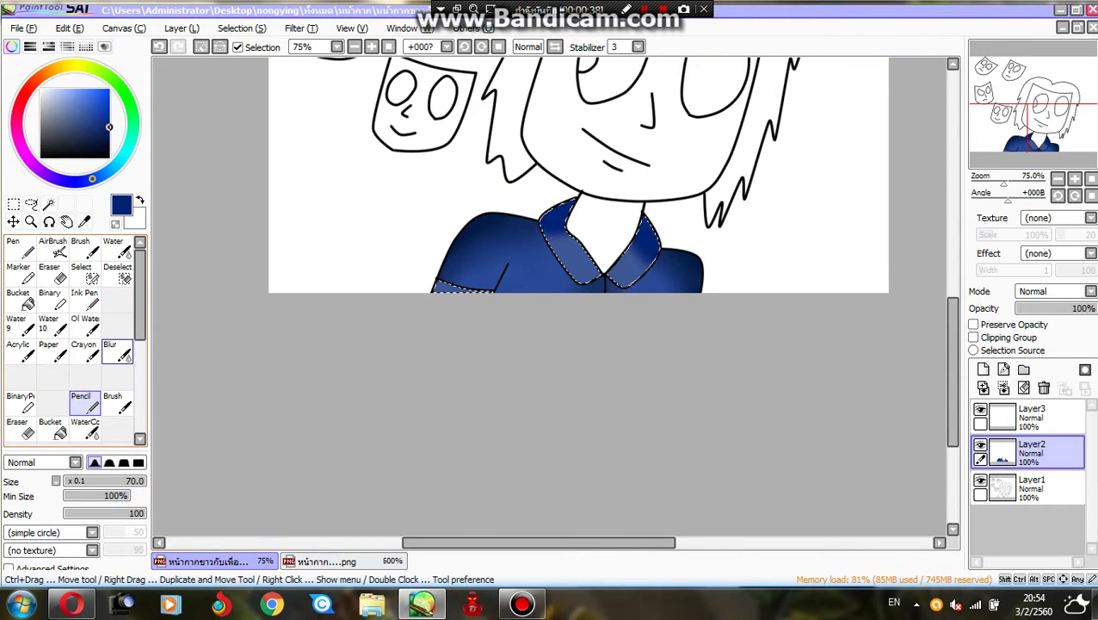
Blur the collar shading so the dark blue blends into the lighter blue.
{"action": "left_click", "coordinate": [110, 353]}
{"action": "scroll", "coordinate": [608, 253], "scroll_direction": "up", "scroll_amount": 2}
{"action": "scroll", "coordinate": [833, 122], "scroll_direction": "down", "scroll_amount": 3}
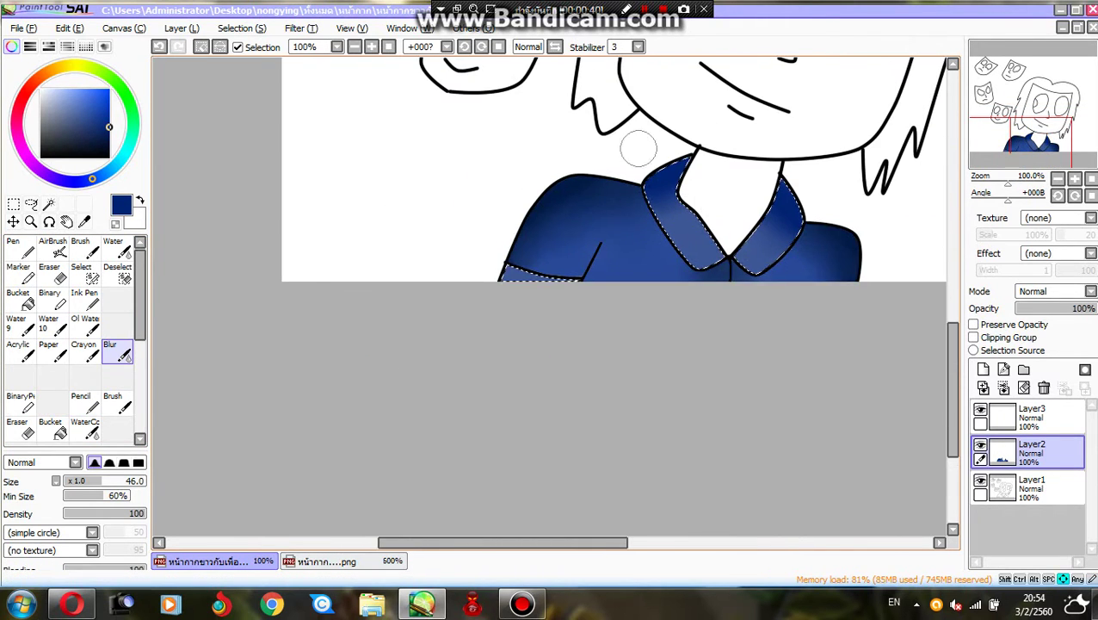
{"action": "scroll", "coordinate": [603, 206], "scroll_direction": "down", "scroll_amount": 1}
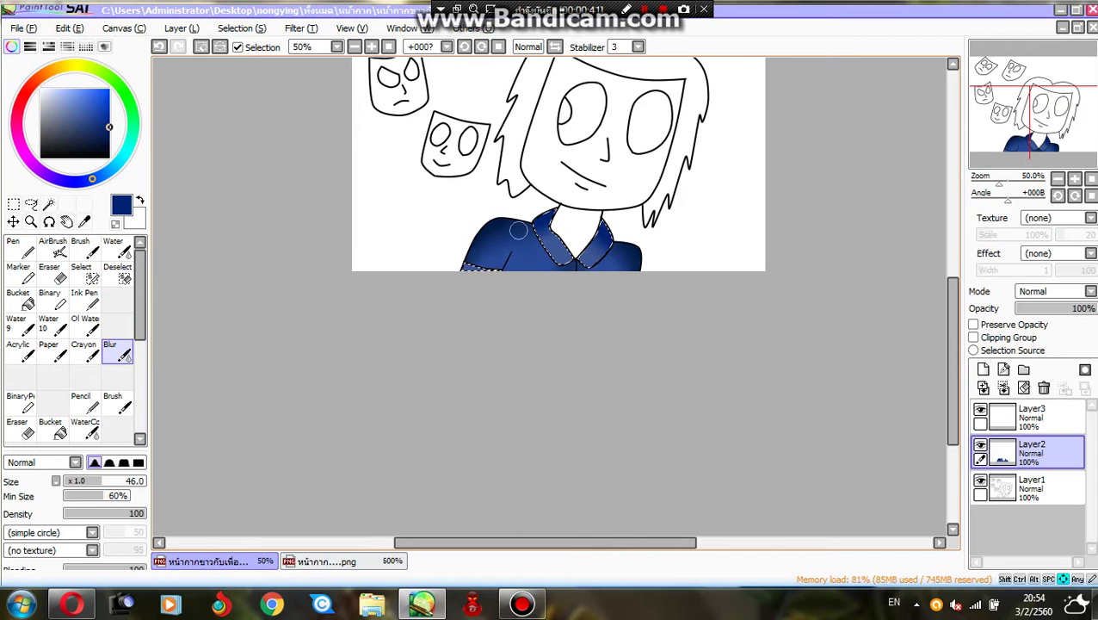
Sample the yellow skin color from the color chart and return to the character drawing.
{"action": "left_click", "coordinate": [323, 561]}
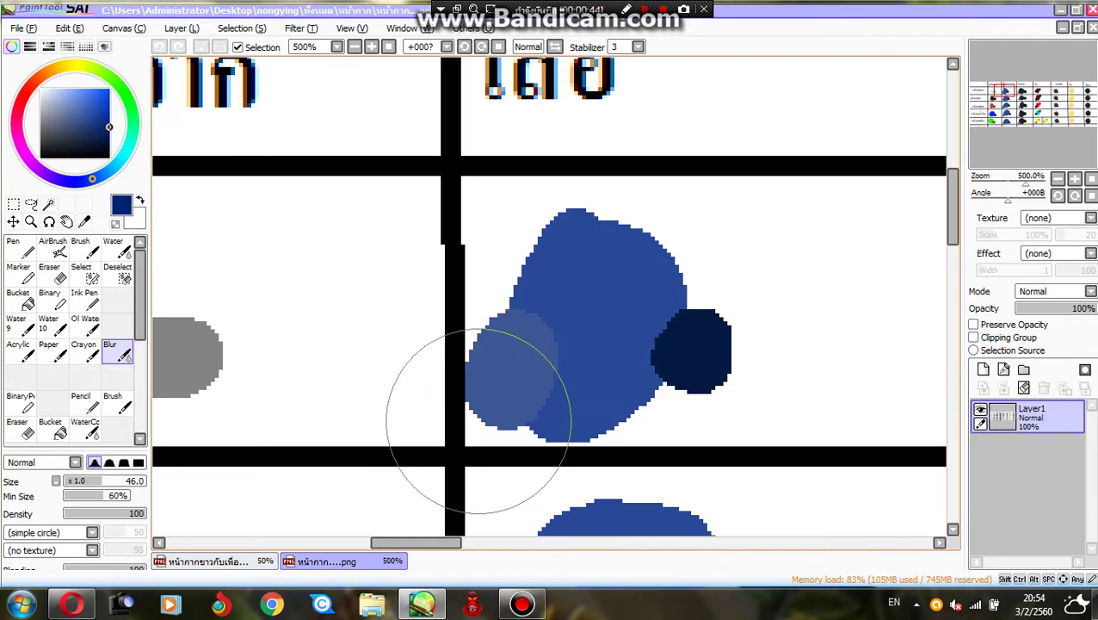
{"action": "scroll", "coordinate": [454, 416], "scroll_direction": "down", "scroll_amount": 4}
{"action": "scroll", "coordinate": [732, 387], "scroll_direction": "right", "scroll_amount": 5}
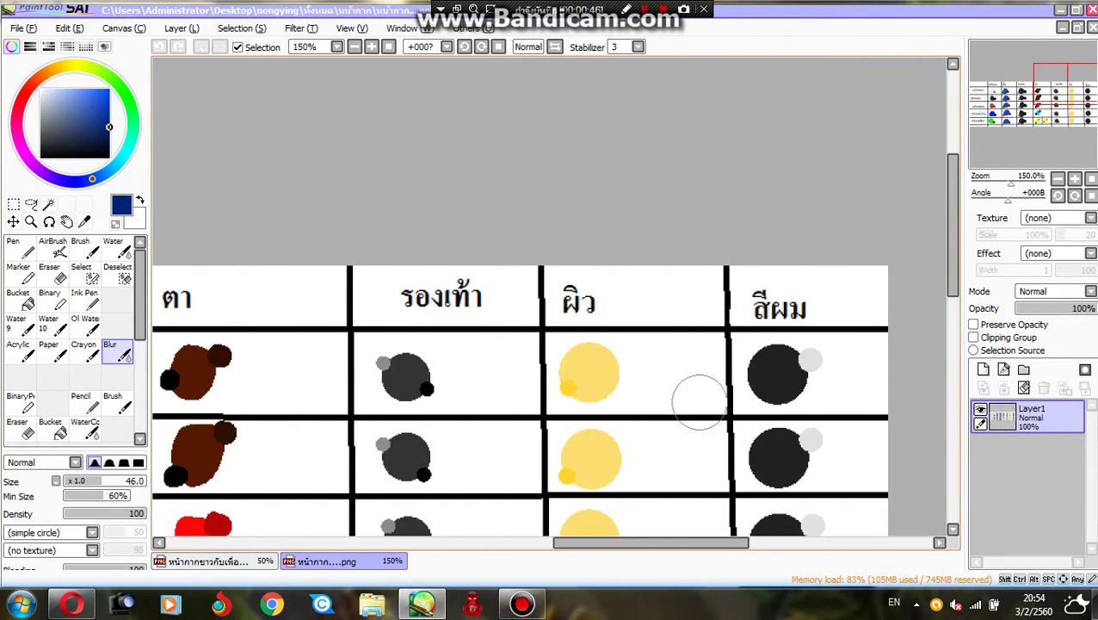
{"action": "scroll", "coordinate": [699, 391], "scroll_direction": "up", "scroll_amount": 4}
{"action": "left_click", "coordinate": [618, 191], "text": "alt"}
{"action": "left_click", "coordinate": [211, 561]}
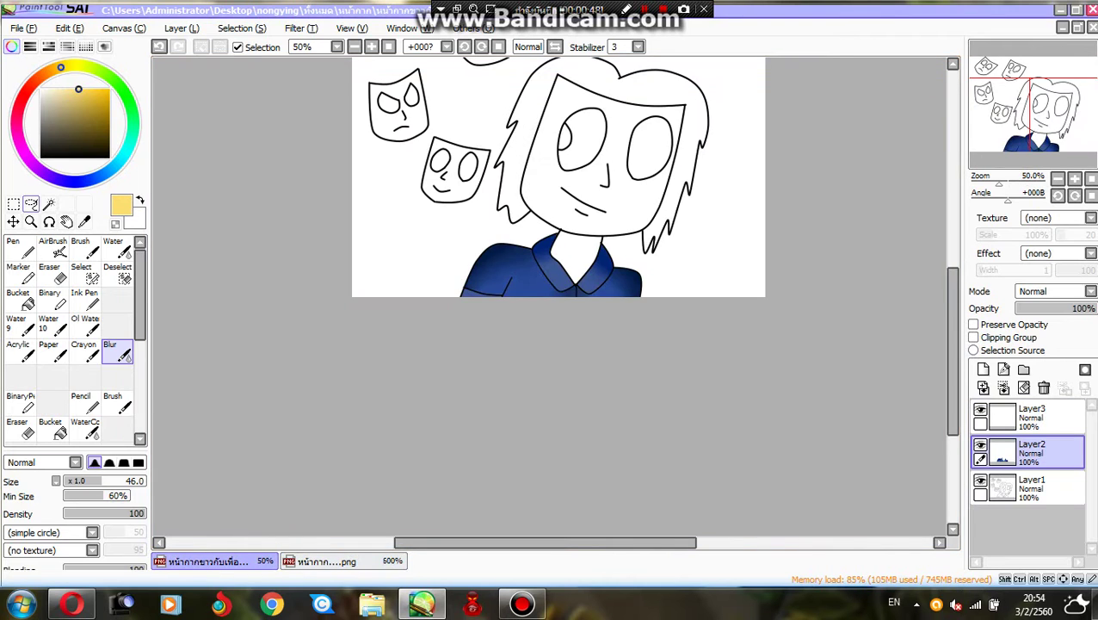
Select the neck area inside the collar and fill it with the yellow skin color on Layer2.
{"action": "left_click", "coordinate": [48, 204]}
{"action": "scroll", "coordinate": [572, 258], "scroll_direction": "up", "scroll_amount": 3}
{"action": "left_click", "coordinate": [607, 370]}
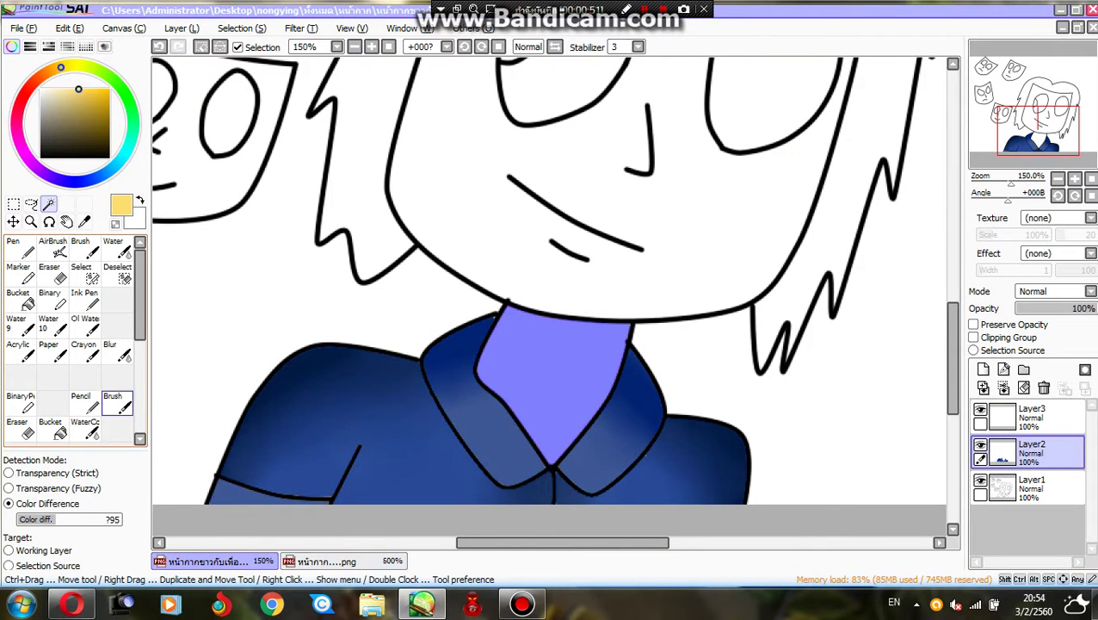
{"action": "left_click", "coordinate": [114, 402]}
{"action": "left_click", "coordinate": [50, 428]}
{"action": "left_click", "coordinate": [556, 344]}
{"action": "scroll", "coordinate": [556, 344], "scroll_direction": "up", "scroll_amount": 4}
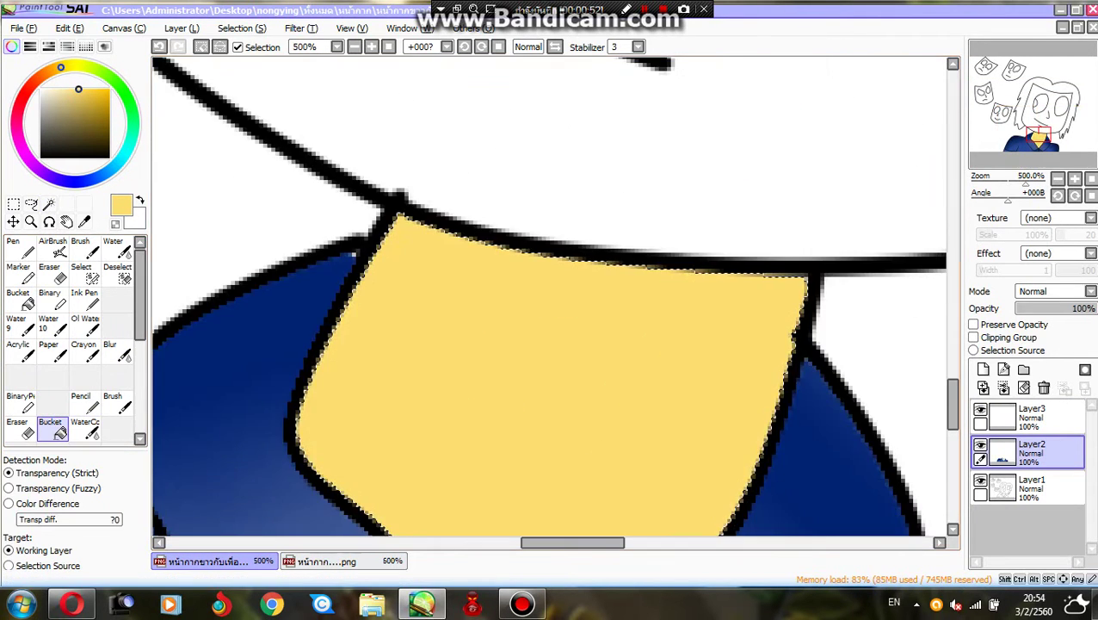
{"action": "scroll", "coordinate": [550, 301], "scroll_direction": "down", "scroll_amount": 3}
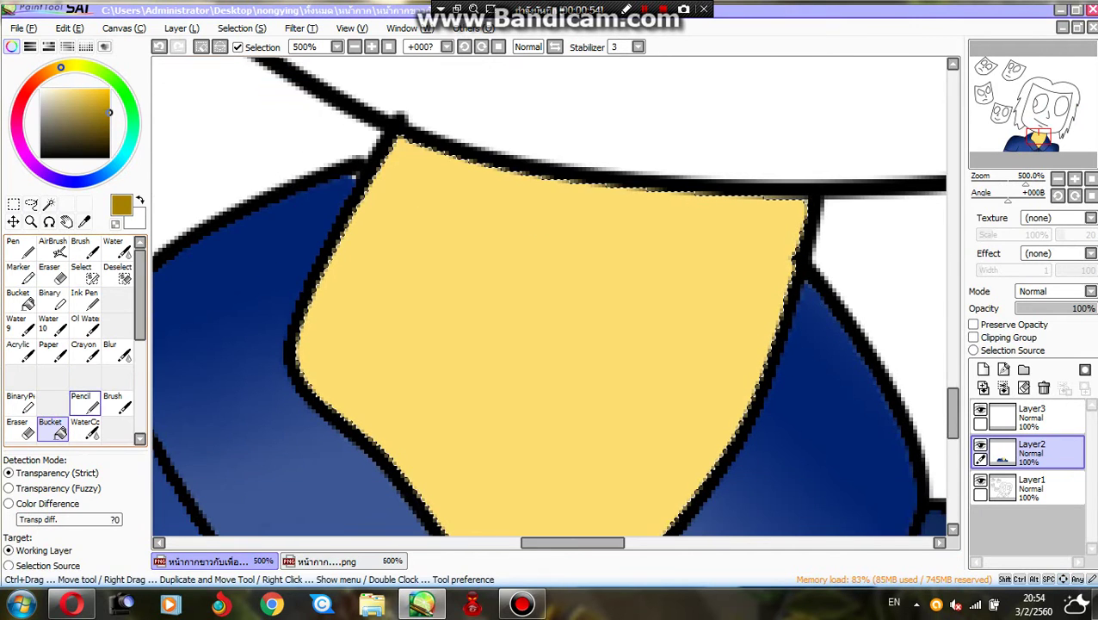
Try to shade the top of the neck with dark yellow directly on Layer2.
{"action": "left_click", "coordinate": [80, 402]}
{"action": "mouse_move", "coordinate": [378, 155]}
{"action": "left_mouse_down"}
{"action": "mouse_move", "coordinate": [503, 135]}
{"action": "mouse_move", "coordinate": [781, 194]}
{"action": "left_mouse_up"}
{"action": "scroll", "coordinate": [779, 191], "scroll_direction": "down", "scroll_amount": 2}
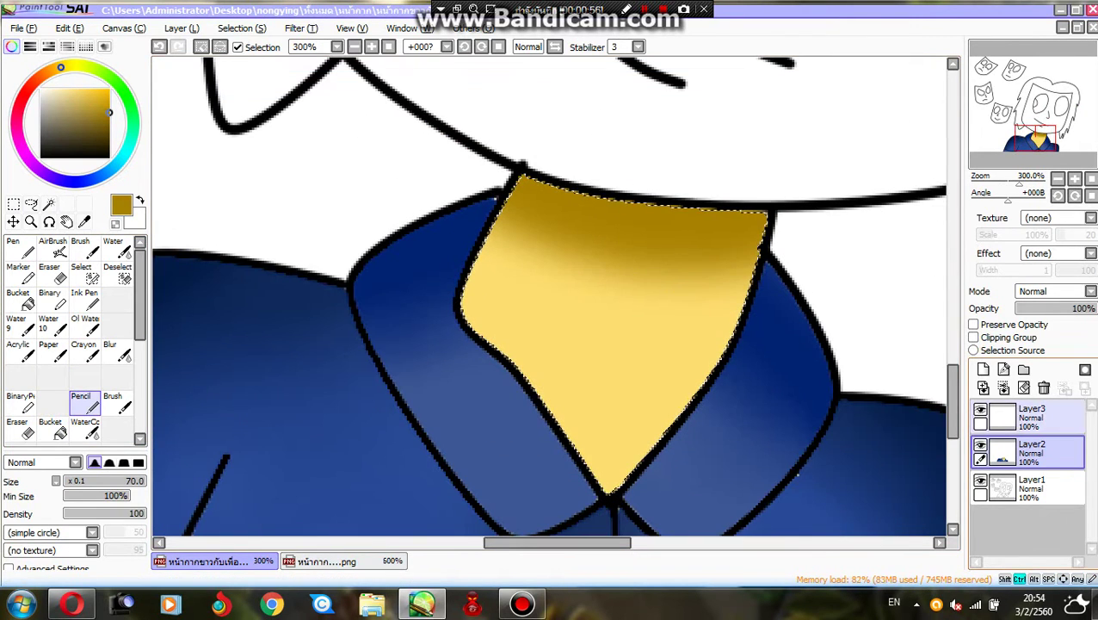
{"action": "key", "text": "ctrl+z"}
Set Layer3 to 41% opacity and paint a dark yellow shadow under the chin across the upper neck.
{"action": "left_click", "coordinate": [1032, 417]}
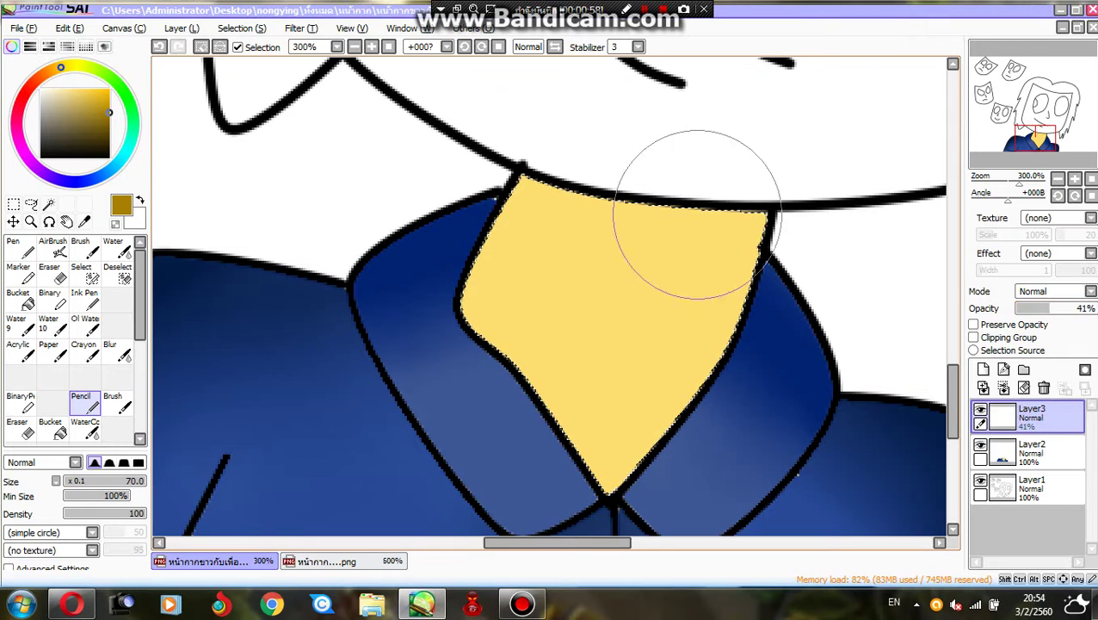
{"action": "mouse_move", "coordinate": [698, 214]}
{"action": "left_mouse_down"}
{"action": "mouse_move", "coordinate": [600, 207]}
{"action": "mouse_move", "coordinate": [830, 224]}
{"action": "mouse_move", "coordinate": [742, 250]}
{"action": "mouse_move", "coordinate": [412, 151]}
{"action": "left_mouse_up"}
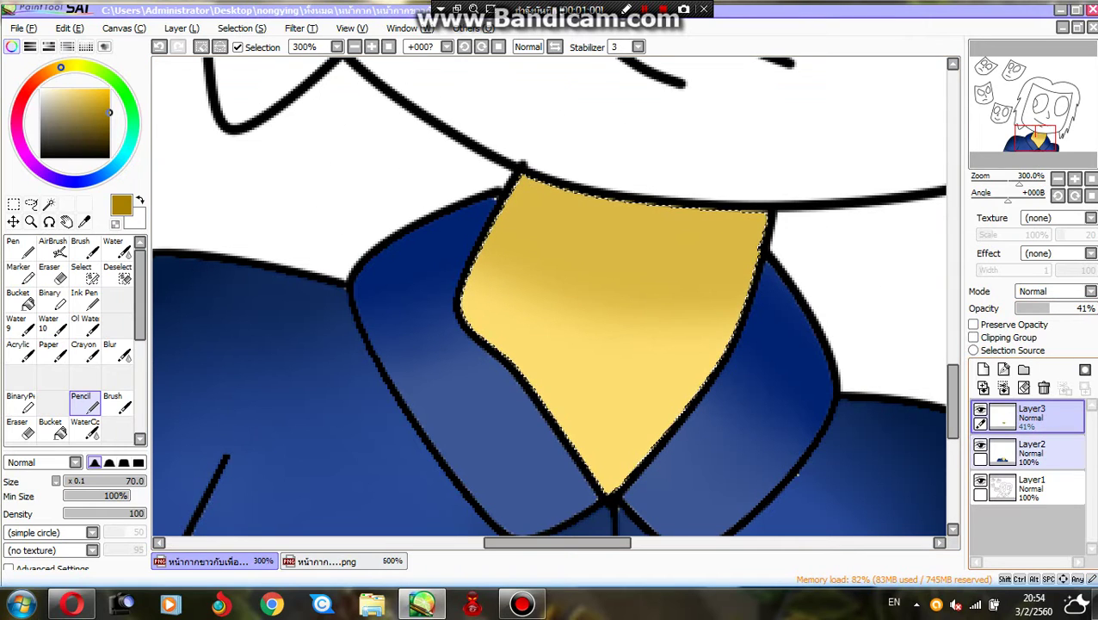
{"action": "left_click", "coordinate": [1032, 452]}
{"action": "left_click", "coordinate": [1032, 417]}
{"action": "scroll", "coordinate": [760, 331], "scroll_direction": "down", "scroll_amount": 5}
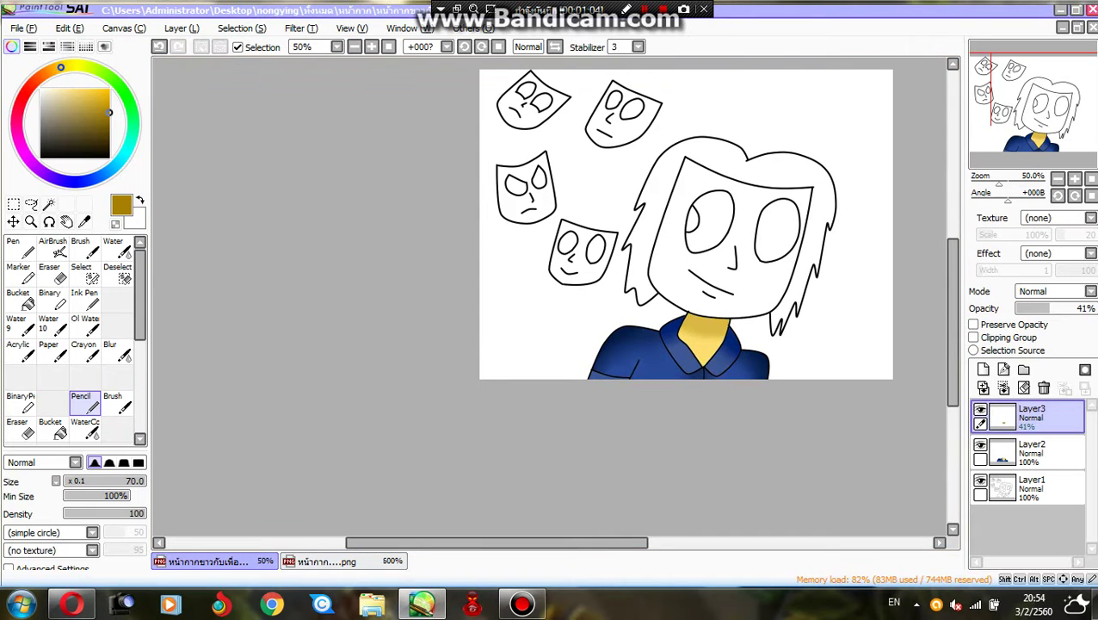
Sample the white mask's light gray from the color chart and return to the character drawing.
{"action": "left_click", "coordinate": [322, 560]}
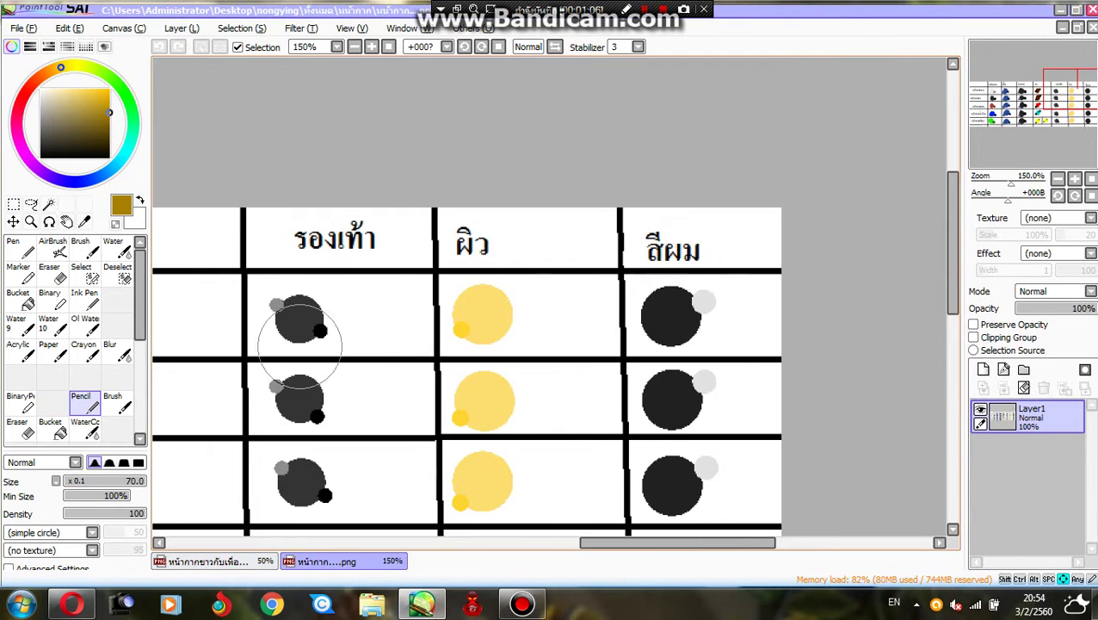
{"action": "scroll", "coordinate": [300, 343], "scroll_direction": "left", "scroll_amount": 10}
{"action": "scroll", "coordinate": [269, 318], "scroll_direction": "up", "scroll_amount": 4}
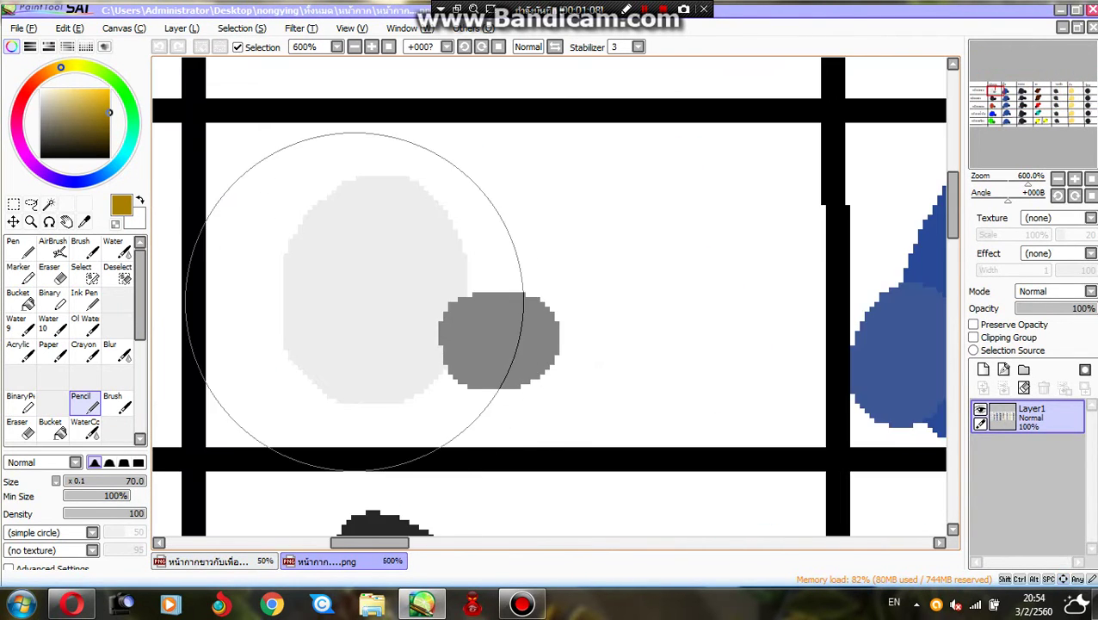
{"action": "left_click", "coordinate": [353, 301], "text": "alt"}
{"action": "left_click", "coordinate": [207, 561]}
Select the large mask face without the eyes and fill it with light gray on Layer3 and Layer2.
{"action": "left_click", "coordinate": [48, 203]}
{"action": "scroll", "coordinate": [542, 224], "scroll_direction": "up", "scroll_amount": 3}
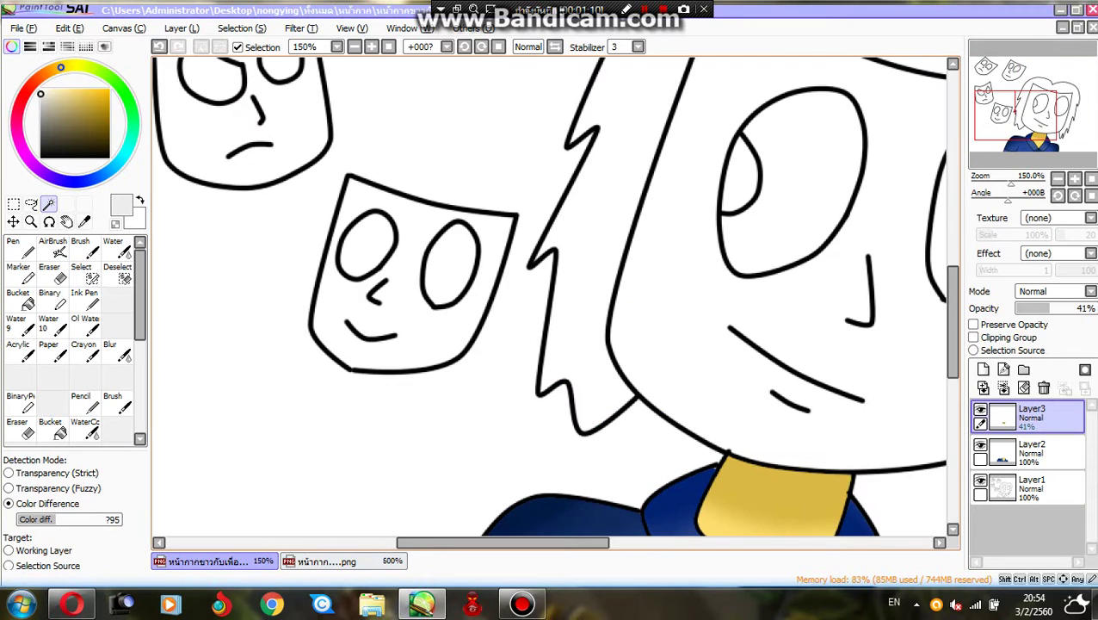
{"action": "left_click", "coordinate": [800, 362]}
{"action": "scroll", "coordinate": [550, 301], "scroll_direction": "down", "scroll_amount": 2}
{"action": "scroll", "coordinate": [602, 284], "scroll_direction": "up", "scroll_amount": 2}
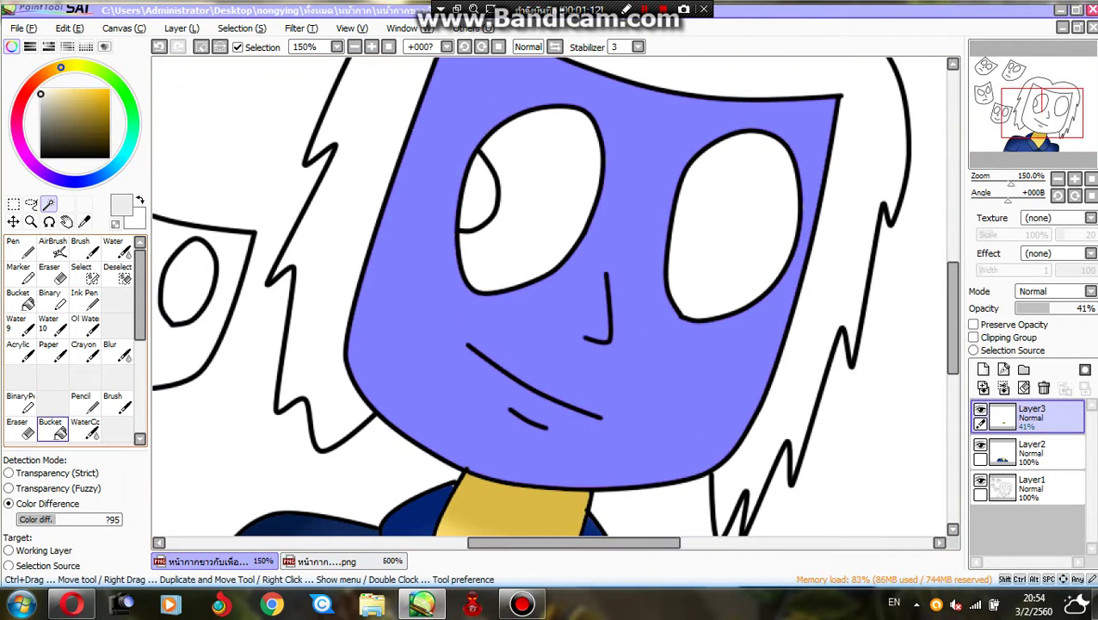
{"action": "left_click", "coordinate": [50, 428]}
{"action": "left_click", "coordinate": [568, 172]}
{"action": "left_click", "coordinate": [1031, 448]}
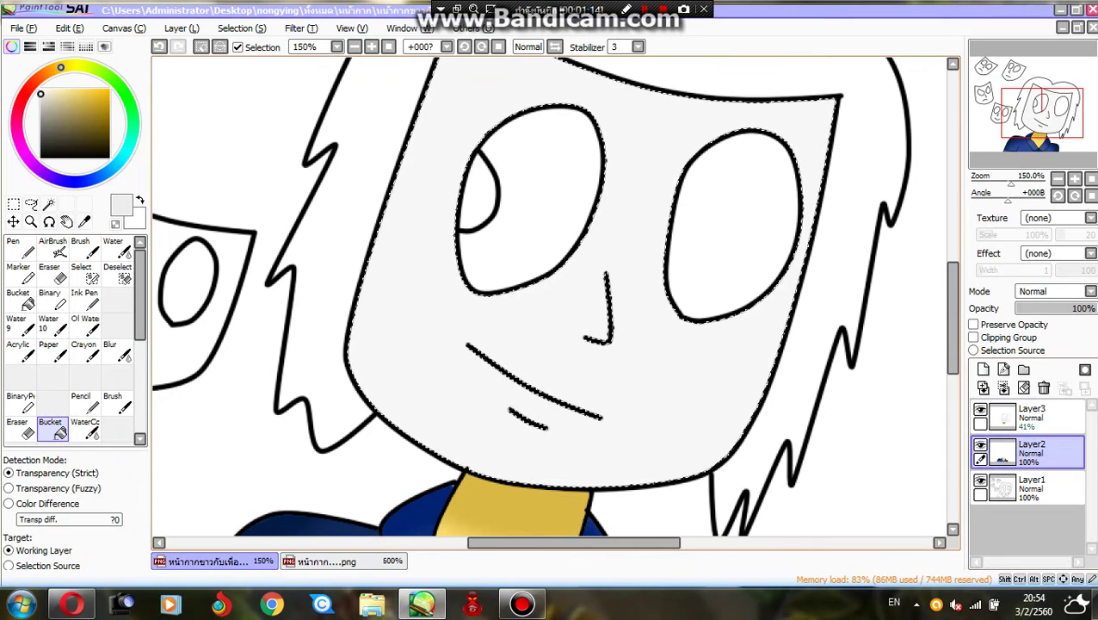
{"action": "scroll", "coordinate": [551, 301], "scroll_direction": "down", "scroll_amount": 3}
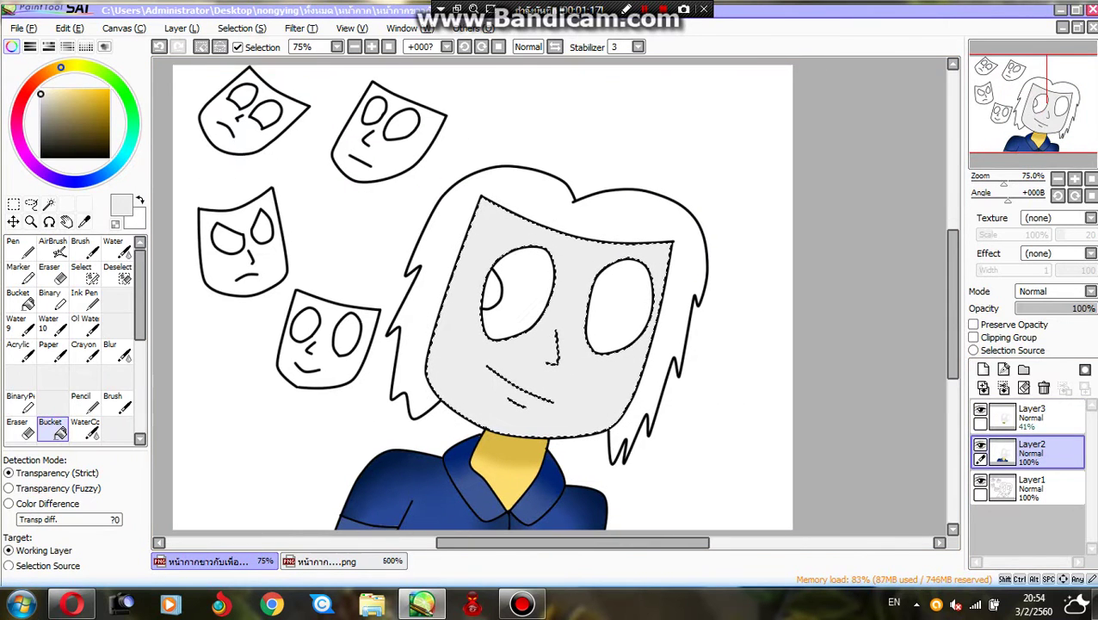
Shade the edges of the large mask with a darker gray using the Pencil, and blur the shading.
{"action": "scroll", "coordinate": [481, 292], "scroll_direction": "down", "scroll_amount": 1}
{"action": "left_click", "coordinate": [80, 402]}
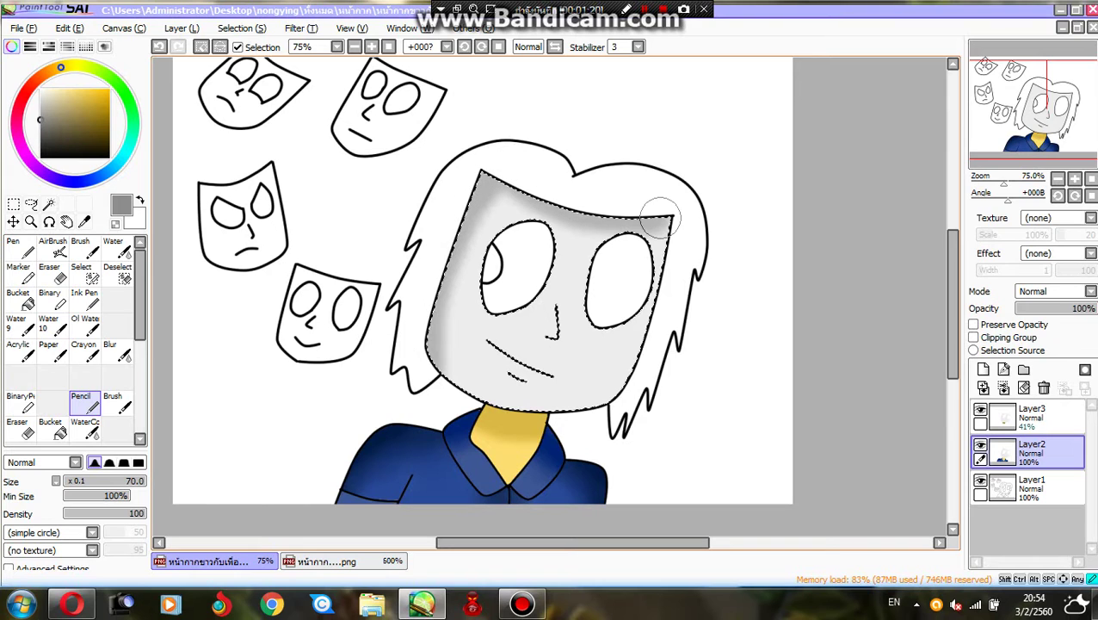
{"action": "mouse_move", "coordinate": [618, 392]}
{"action": "left_mouse_down"}
{"action": "mouse_move", "coordinate": [560, 405]}
{"action": "mouse_move", "coordinate": [470, 381]}
{"action": "left_mouse_up"}
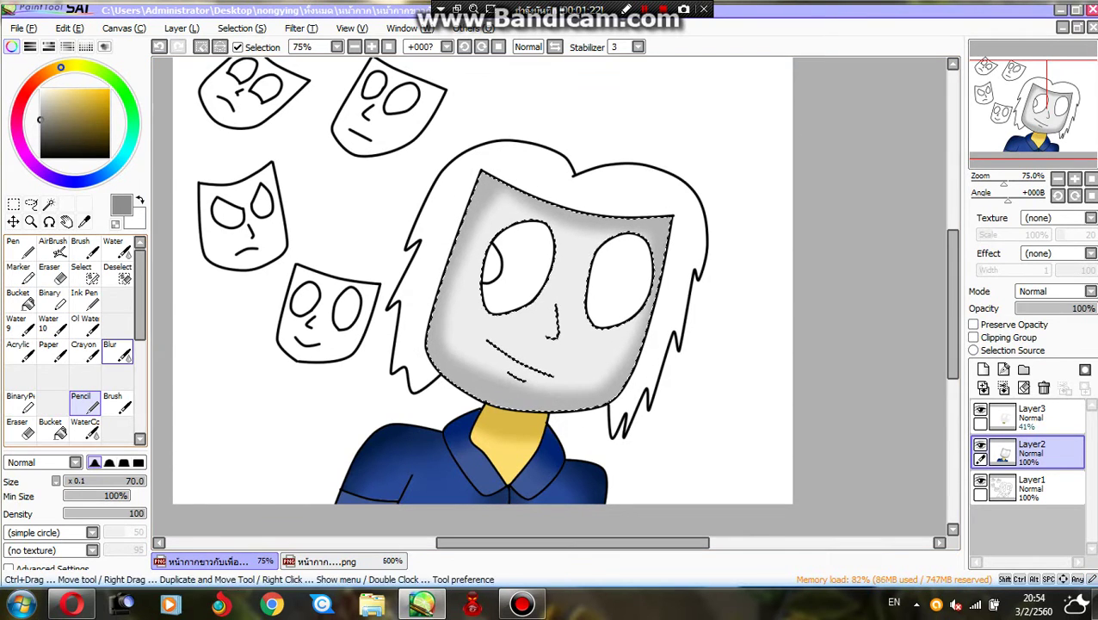
{"action": "left_click", "coordinate": [109, 349]}
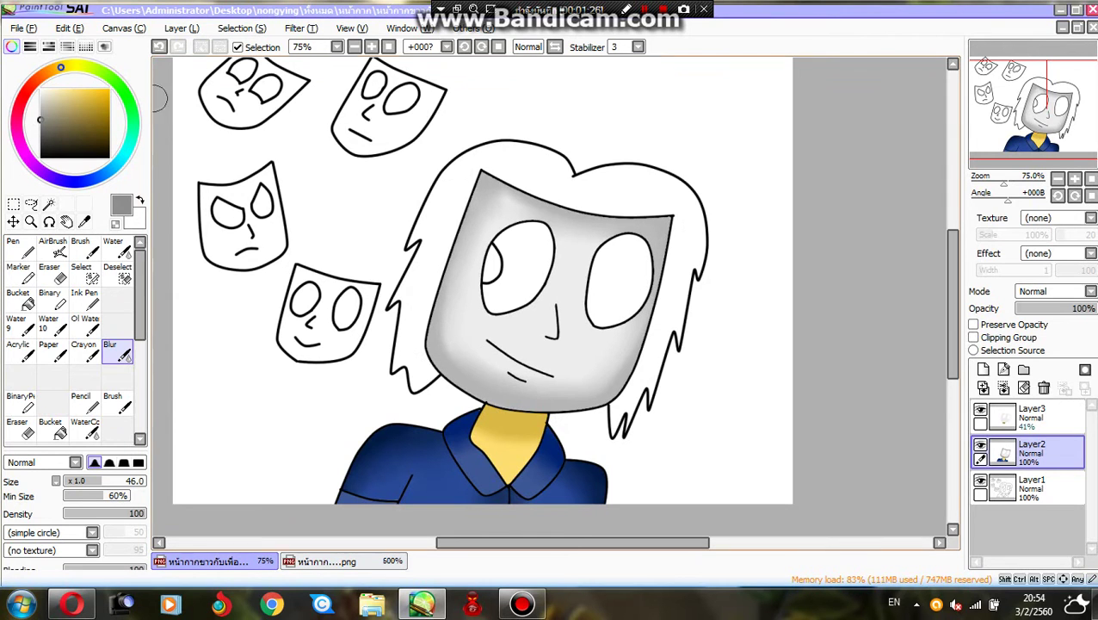
Sample the white mask character's near-black hair color from the color chart and return to the character drawing.
{"action": "left_click", "coordinate": [320, 561]}
{"action": "scroll", "coordinate": [825, 318], "scroll_direction": "down", "scroll_amount": 6}
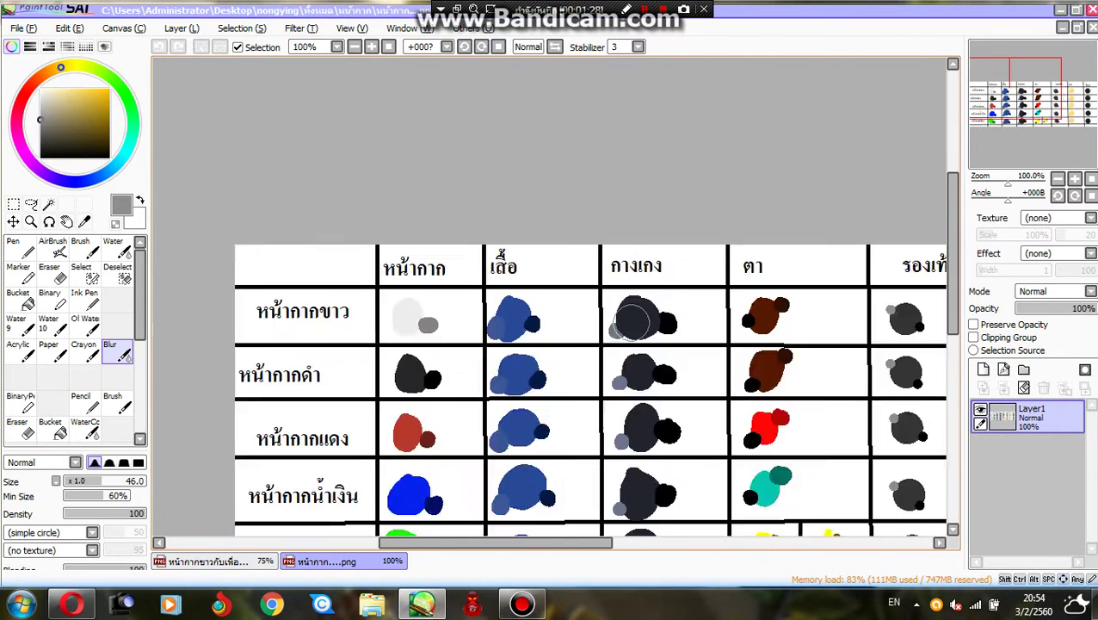
{"action": "scroll", "coordinate": [825, 319], "scroll_direction": "right", "scroll_amount": 5}
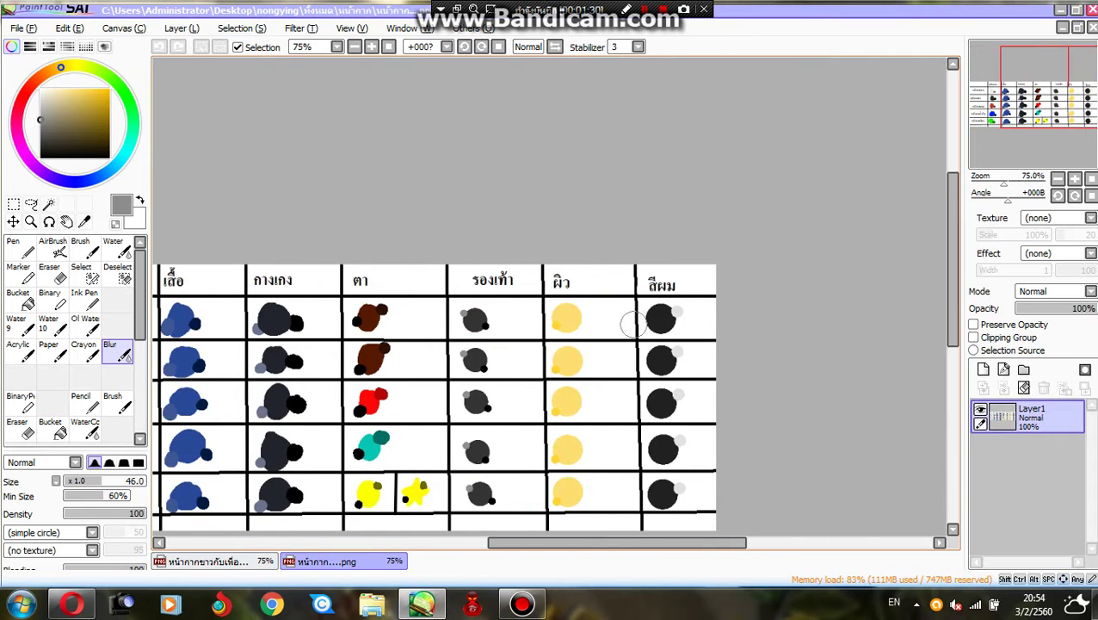
{"action": "left_click", "coordinate": [202, 561]}
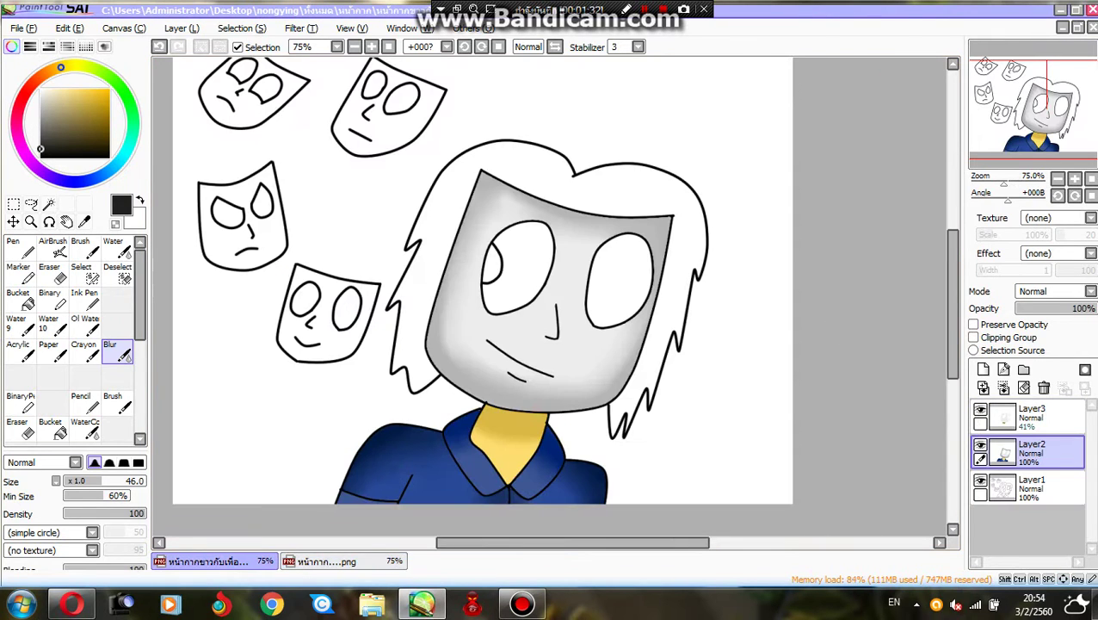
Fill the hair around the large mask with near-black on Layer2 and paint a gray highlight band across it with the Pencil.
{"action": "left_click", "coordinate": [18, 299]}
{"action": "left_click", "coordinate": [594, 189]}
{"action": "scroll", "coordinate": [594, 190], "scroll_direction": "up", "scroll_amount": 1}
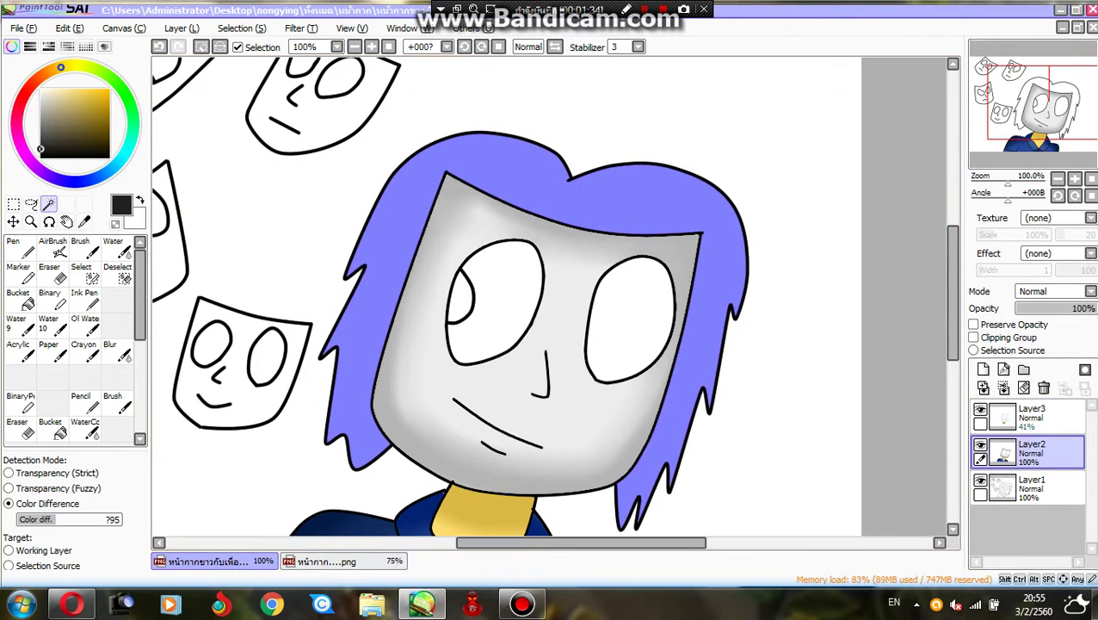
{"action": "left_click", "coordinate": [50, 428]}
{"action": "left_click", "coordinate": [594, 189]}
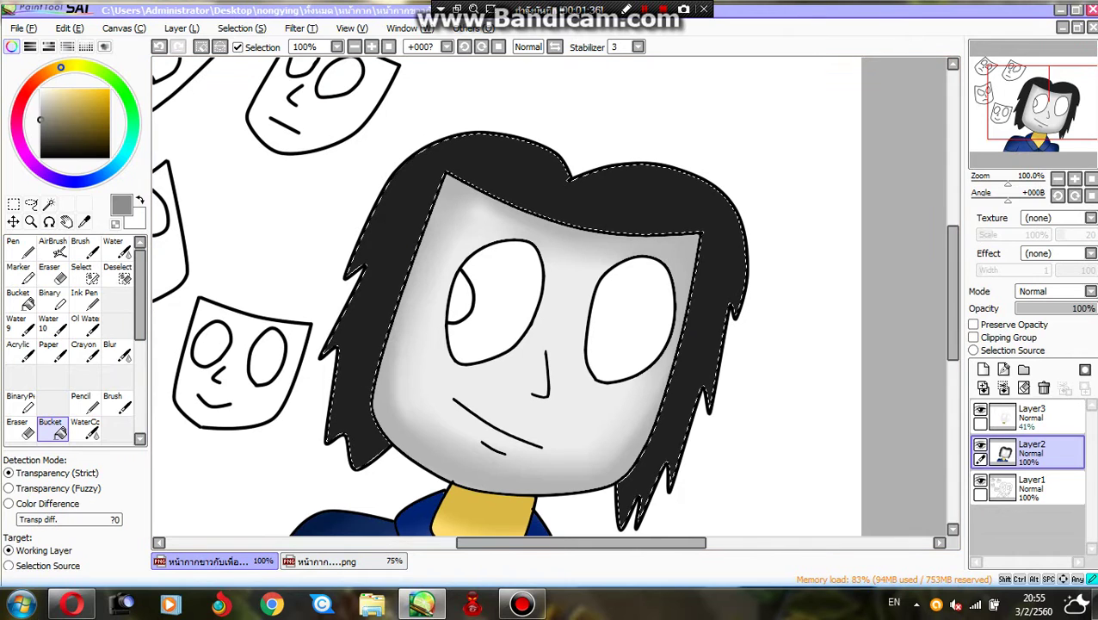
{"action": "left_click", "coordinate": [81, 402]}
{"action": "left_click_drag", "start_coordinate": [383, 187], "coordinate": [745, 258]}
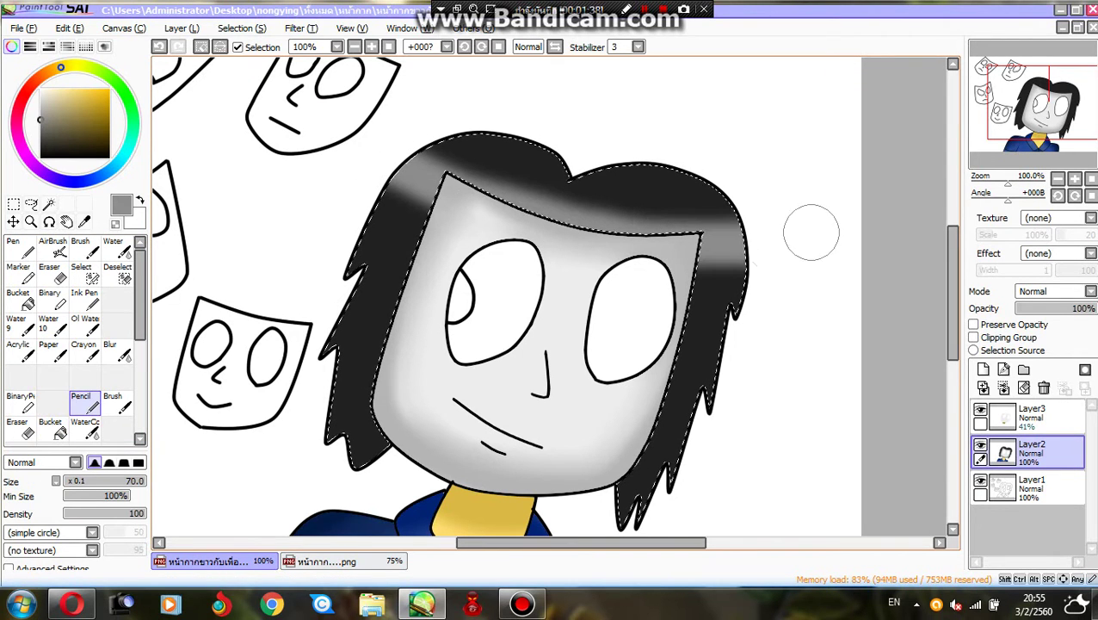
Select the large mask's empty right eye and fill it with near-black on Layer2.
{"action": "scroll", "coordinate": [559, 315], "scroll_direction": "up", "scroll_amount": 2}
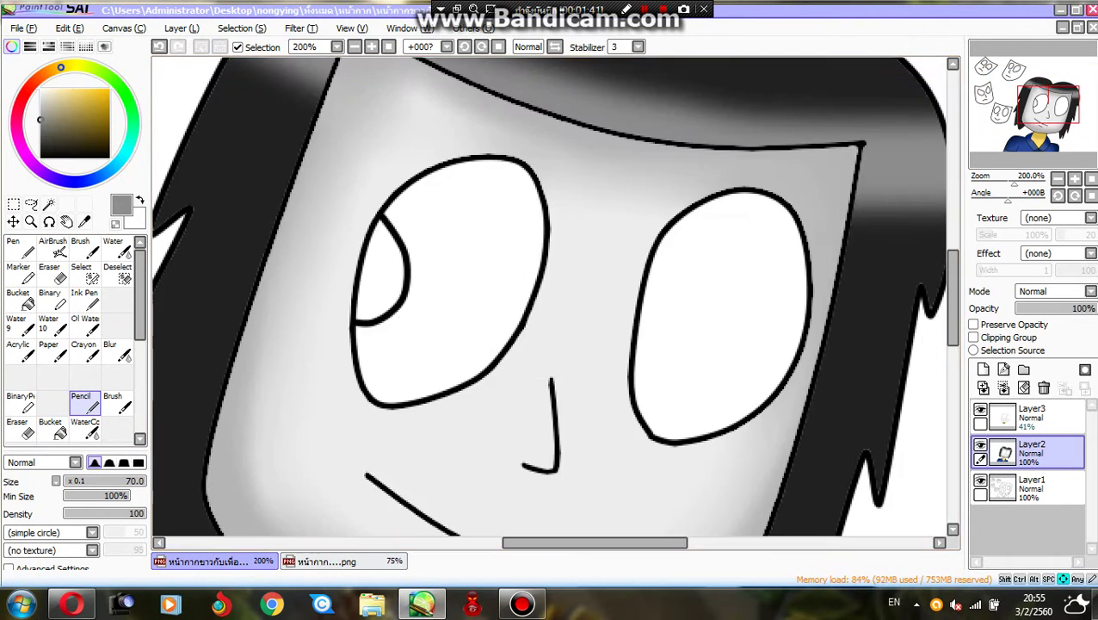
{"action": "left_click", "coordinate": [48, 204]}
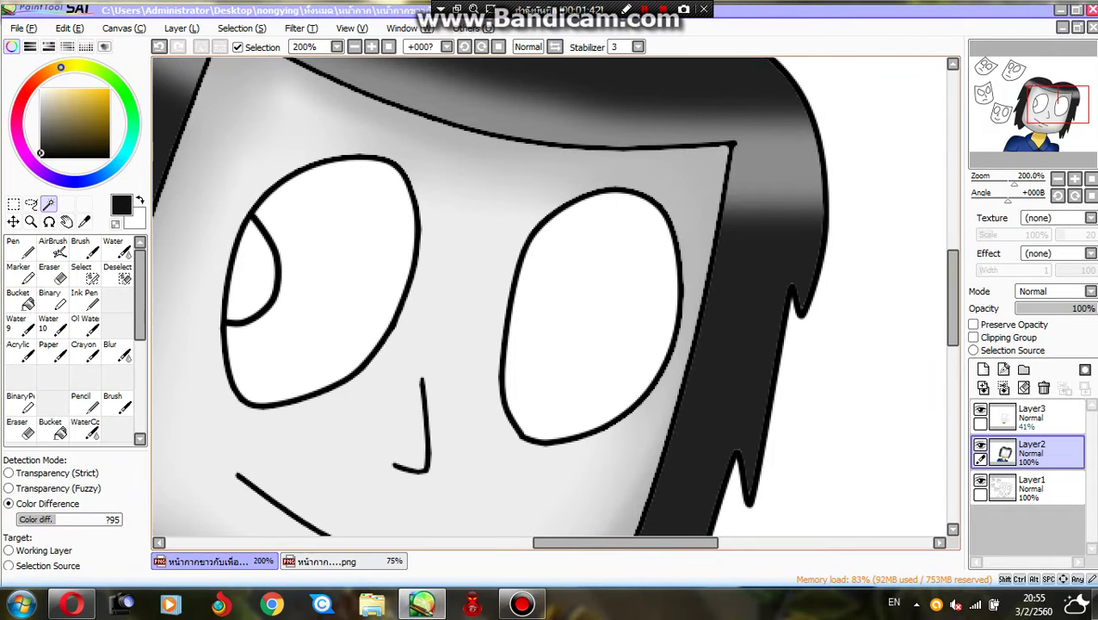
{"action": "left_click", "coordinate": [592, 314]}
{"action": "scroll", "coordinate": [551, 310], "scroll_direction": "right", "scroll_amount": 2}
{"action": "left_click", "coordinate": [50, 427]}
{"action": "left_click", "coordinate": [538, 315]}
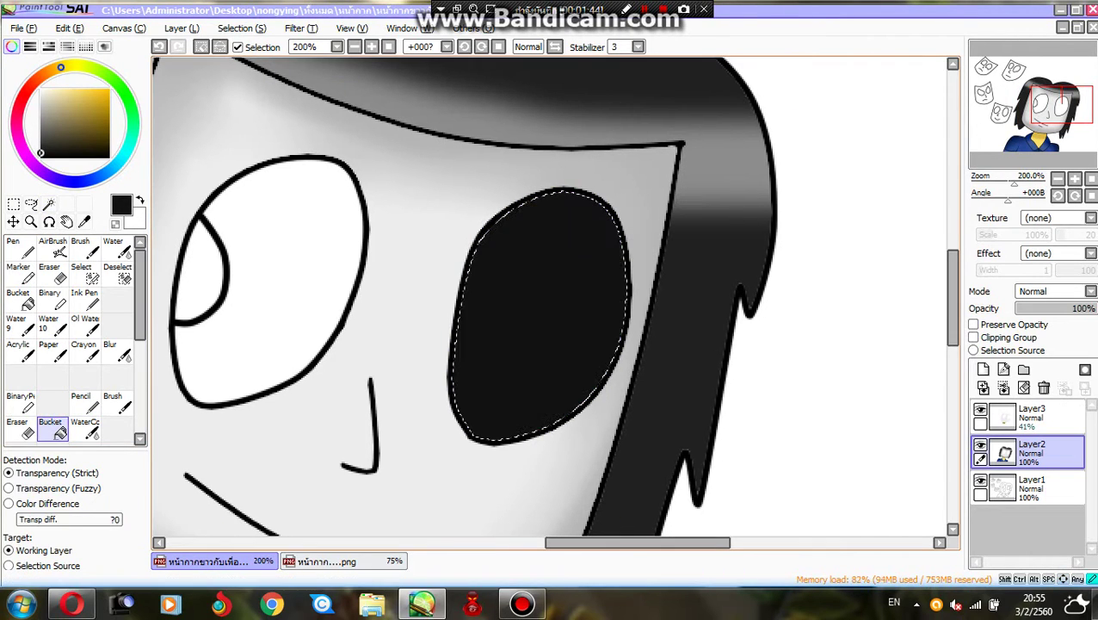
Choose a light gray and select the white of the large mask's left eye, excluding the iris.
{"action": "scroll", "coordinate": [551, 310], "scroll_direction": "left", "scroll_amount": 2}
{"action": "scroll", "coordinate": [254, 151], "scroll_direction": "up", "scroll_amount": 1}
{"action": "scroll", "coordinate": [551, 310], "scroll_direction": "left", "scroll_amount": 4}
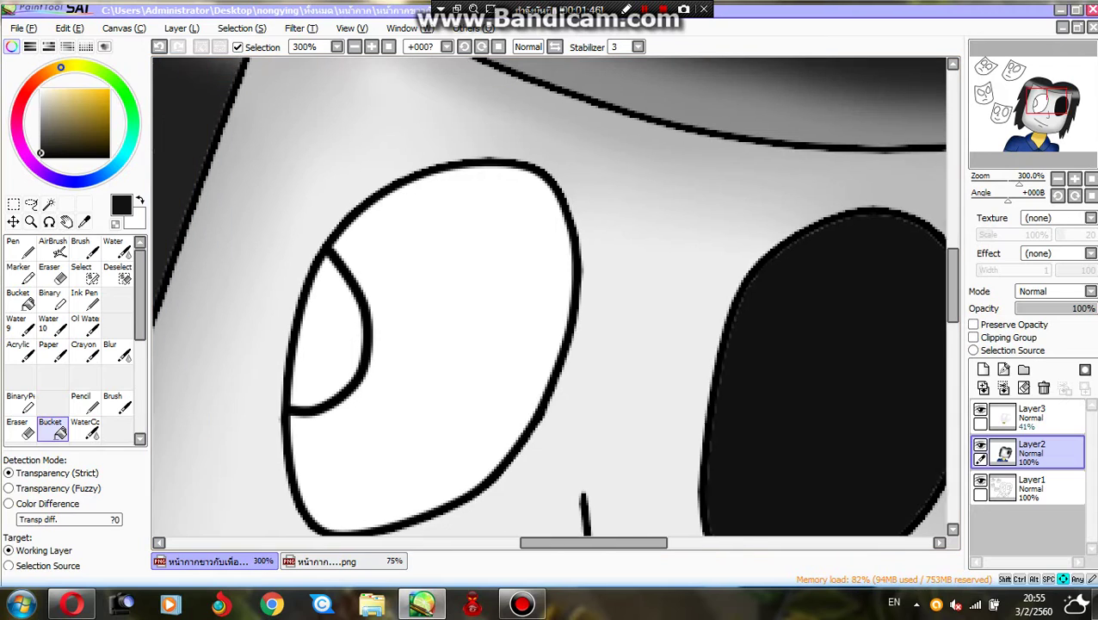
{"action": "left_click", "coordinate": [39, 101]}
{"action": "left_click", "coordinate": [465, 344]}
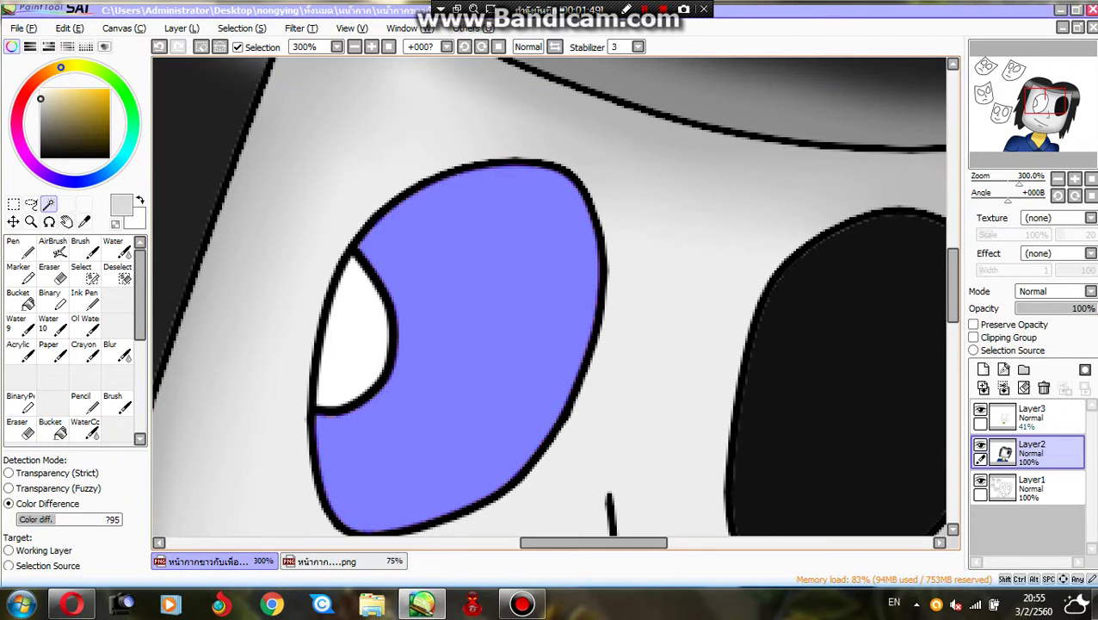
{"action": "left_click", "coordinate": [49, 427]}
{"action": "left_click", "coordinate": [465, 344]}
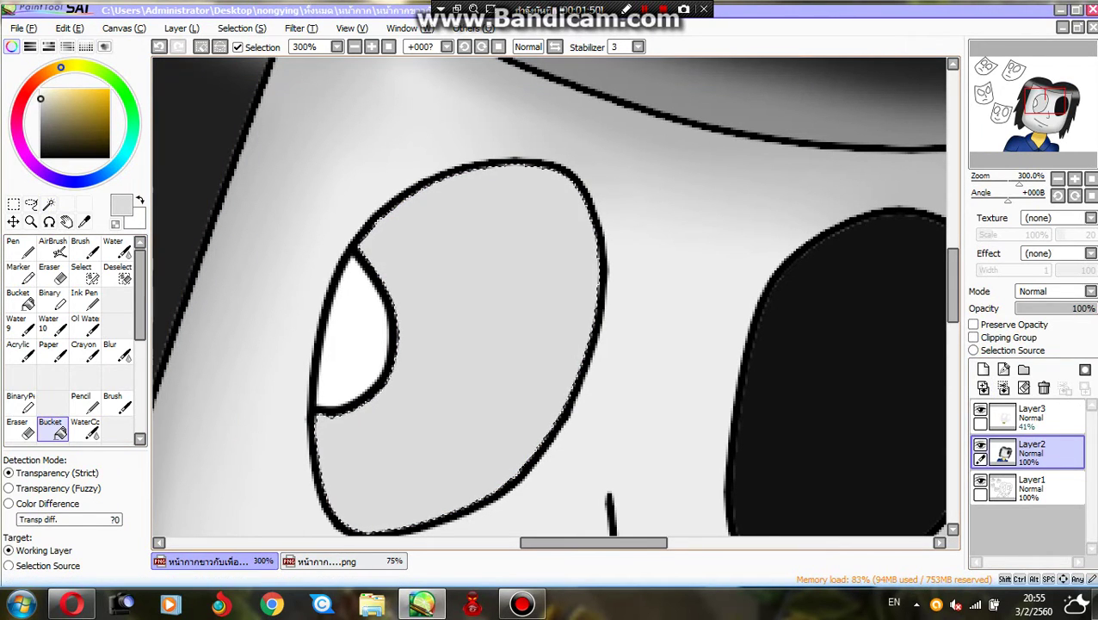
{"action": "key", "text": "ctrl+z"}
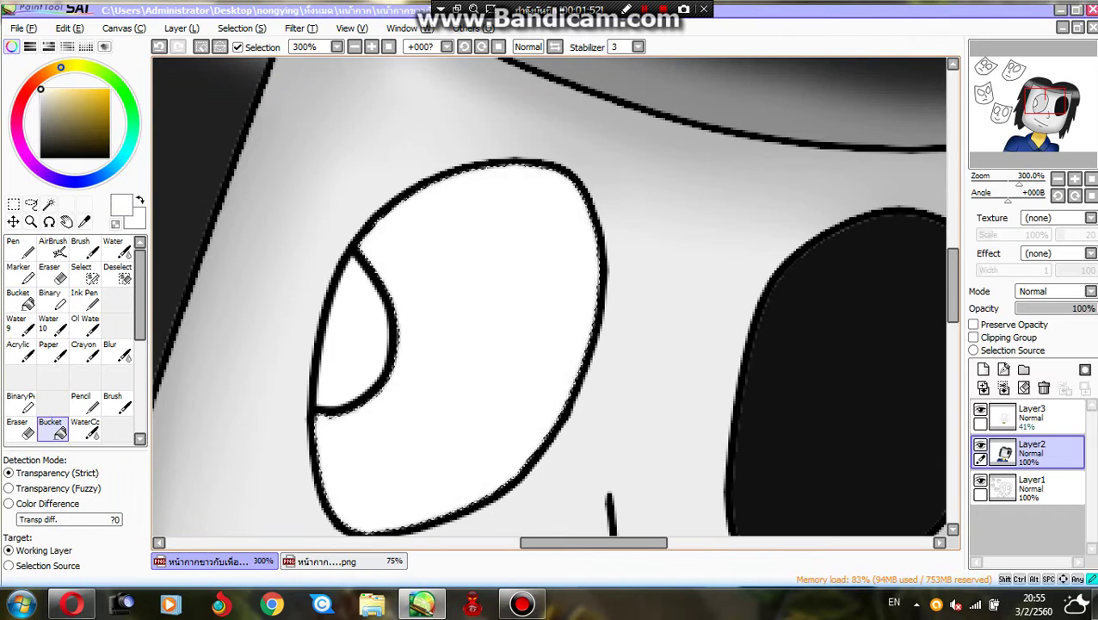
Shade the edges of the selected eye white with light gray on Layer3 using the Pencil, and clear the selection.
{"action": "left_click", "coordinate": [1032, 416]}
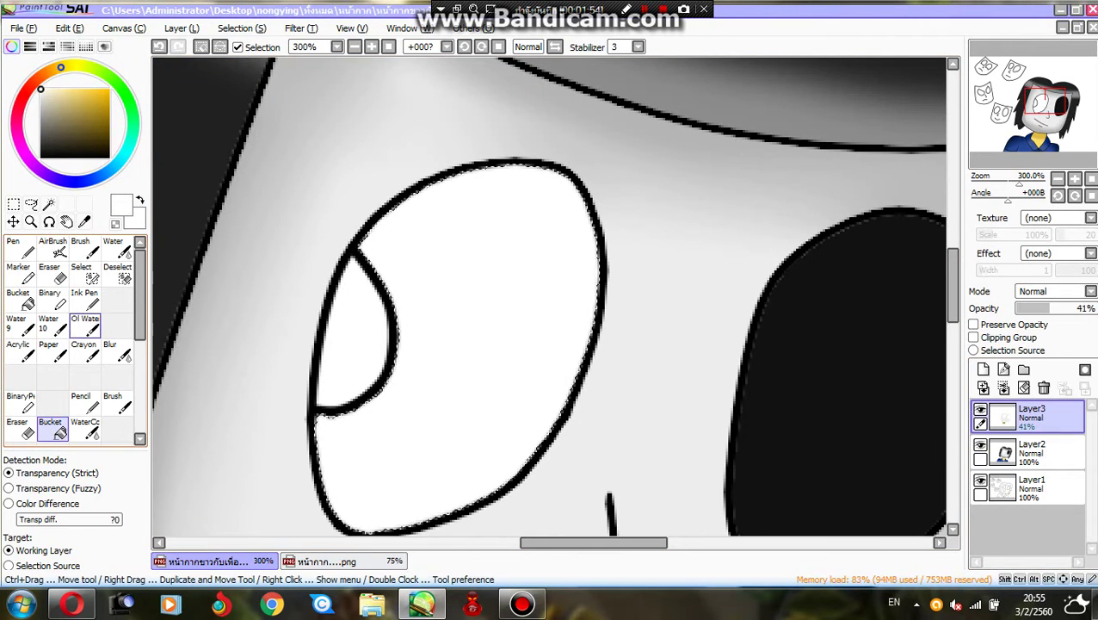
{"action": "left_click", "coordinate": [81, 402]}
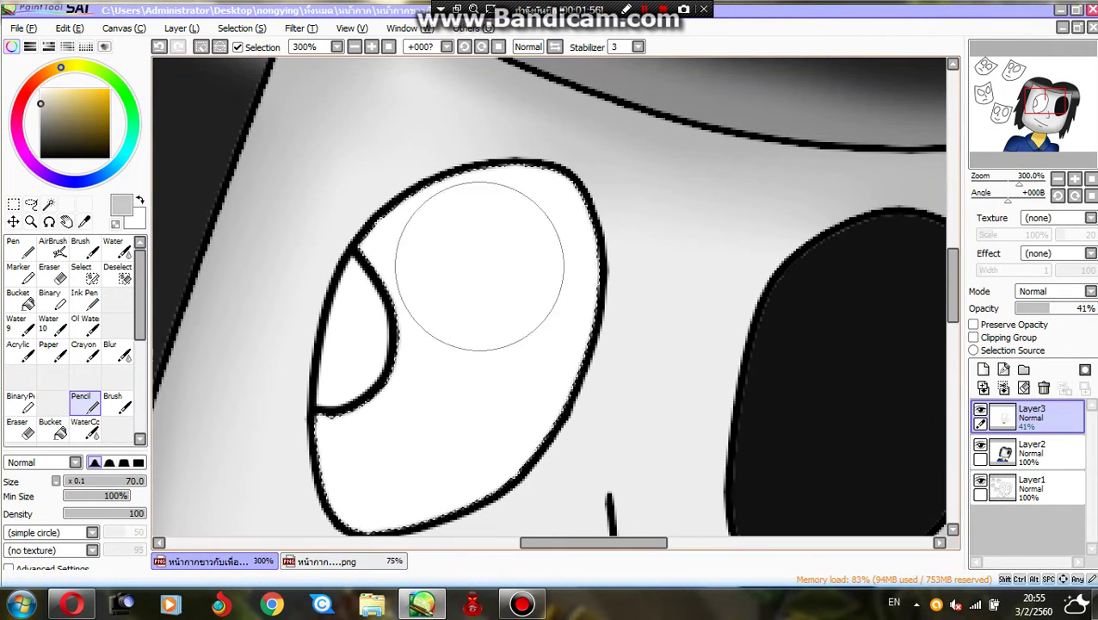
{"action": "mouse_move", "coordinate": [480, 265]}
{"action": "left_mouse_down"}
{"action": "mouse_move", "coordinate": [366, 260]}
{"action": "mouse_move", "coordinate": [482, 161]}
{"action": "mouse_move", "coordinate": [583, 206]}
{"action": "mouse_move", "coordinate": [565, 381]}
{"action": "mouse_move", "coordinate": [353, 476]}
{"action": "mouse_move", "coordinate": [249, 313]}
{"action": "left_mouse_up"}
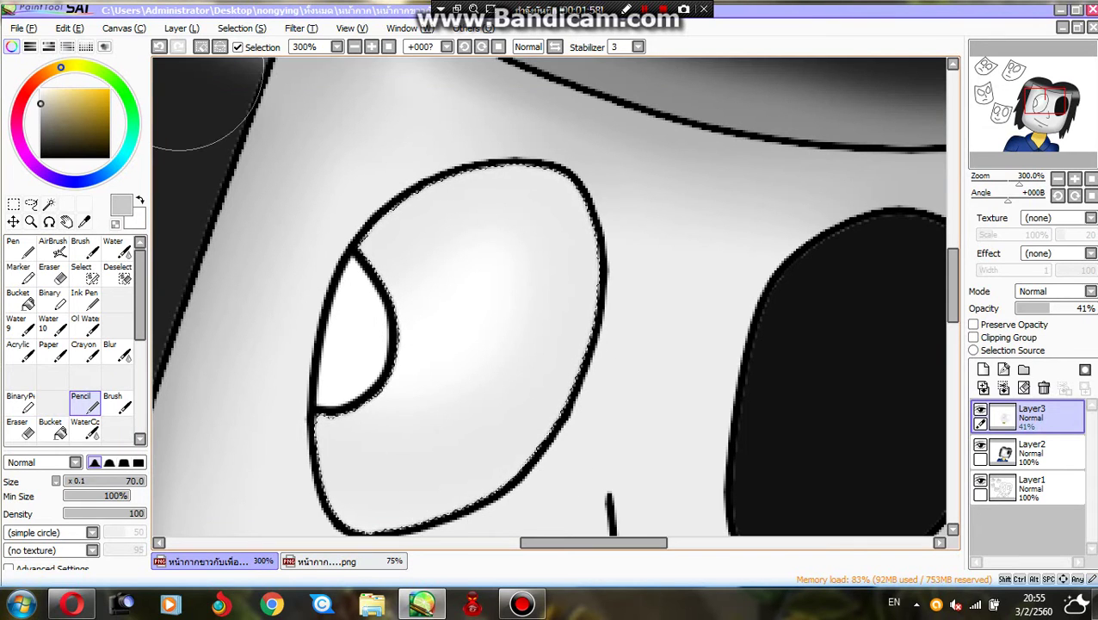
{"action": "key", "text": "ctrl+d"}
Sample the white mask's brown eye color from the color chart and return to the character drawing.
{"action": "scroll", "coordinate": [625, 466], "scroll_direction": "down", "scroll_amount": 6}
{"action": "left_click", "coordinate": [320, 562]}
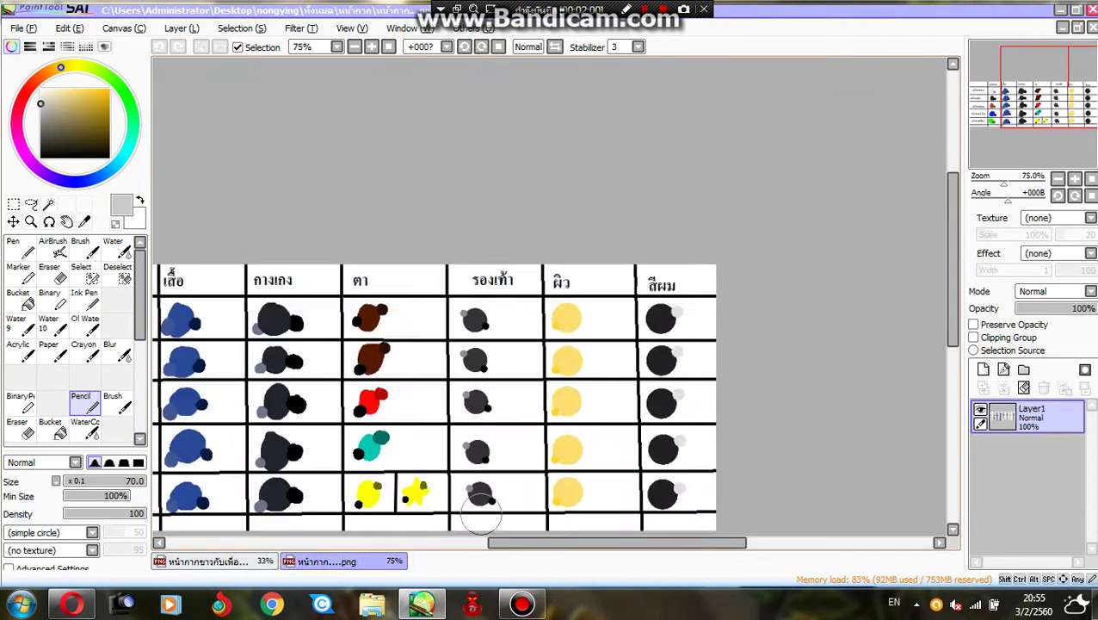
{"action": "scroll", "coordinate": [480, 515], "scroll_direction": "down", "scroll_amount": 3}
{"action": "scroll", "coordinate": [492, 216], "scroll_direction": "up", "scroll_amount": 6}
{"action": "left_click", "coordinate": [492, 217], "text": "alt"}
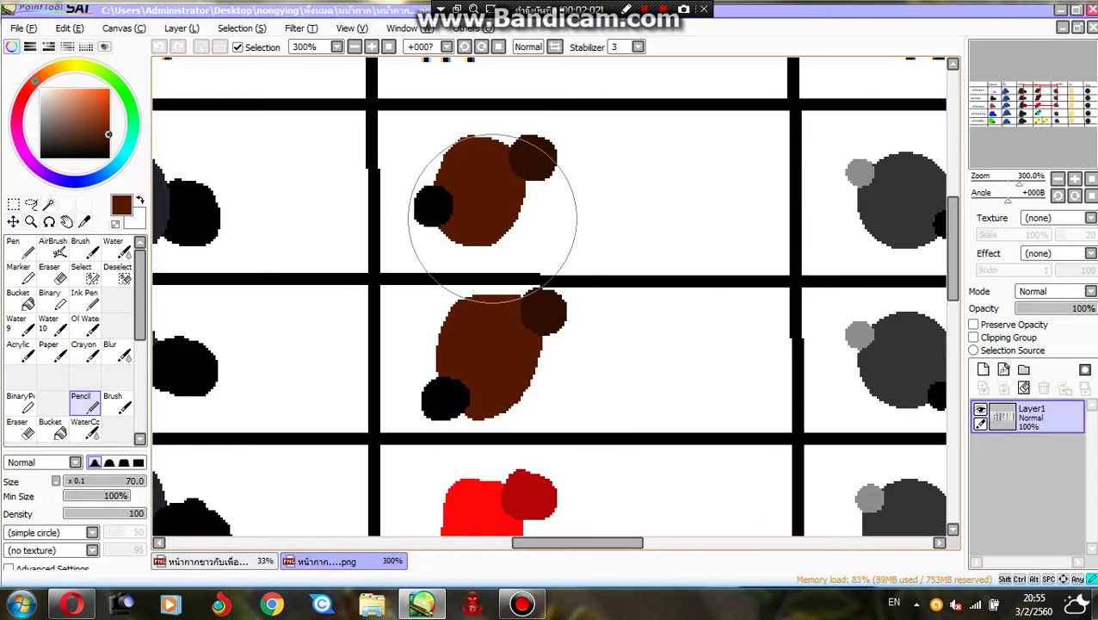
{"action": "left_click", "coordinate": [207, 561]}
Select the iris of the large mask's left eye and fill it with brown on Layer2.
{"action": "scroll", "coordinate": [559, 232], "scroll_direction": "up", "scroll_amount": 6}
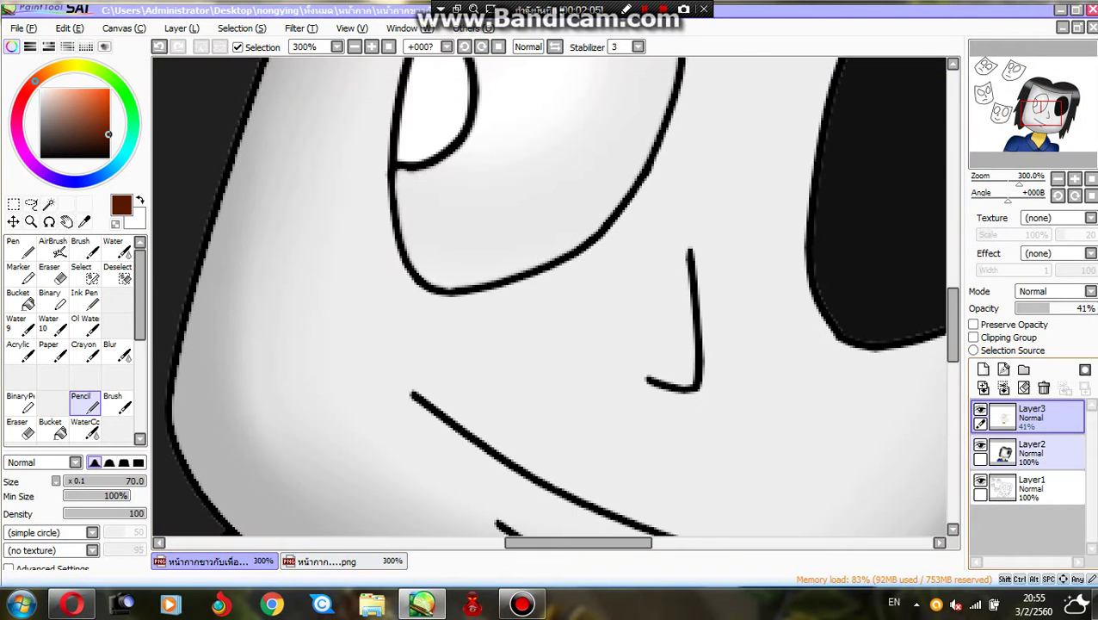
{"action": "scroll", "coordinate": [657, 208], "scroll_direction": "up", "scroll_amount": 5}
{"action": "left_click", "coordinate": [1031, 452]}
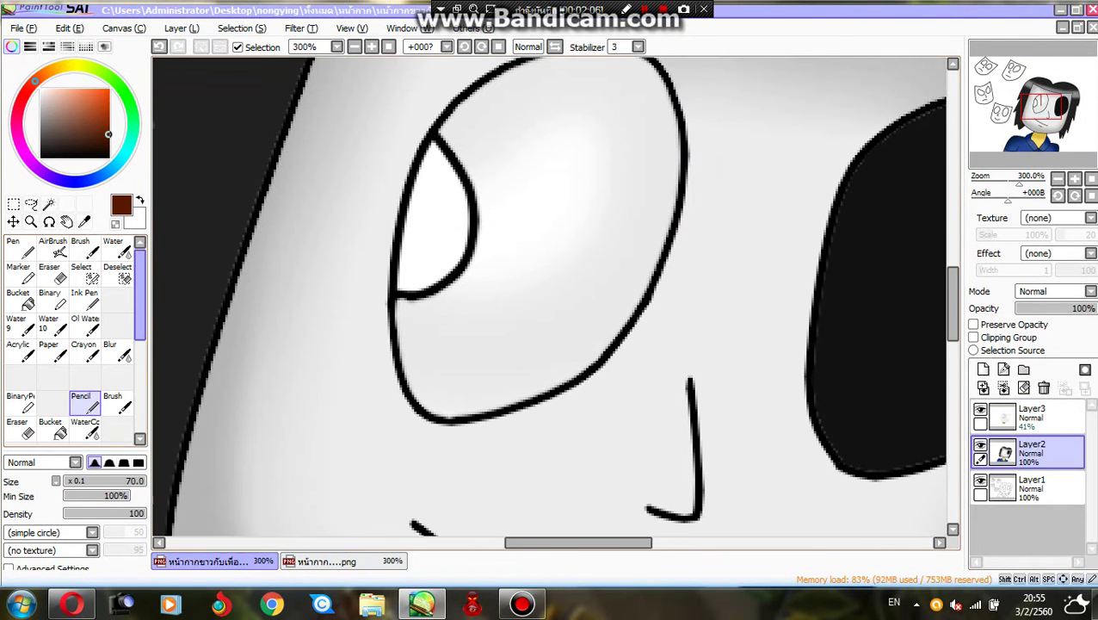
{"action": "left_click", "coordinate": [49, 427]}
{"action": "left_click", "coordinate": [434, 216]}
{"action": "scroll", "coordinate": [435, 215], "scroll_direction": "up", "scroll_amount": 1}
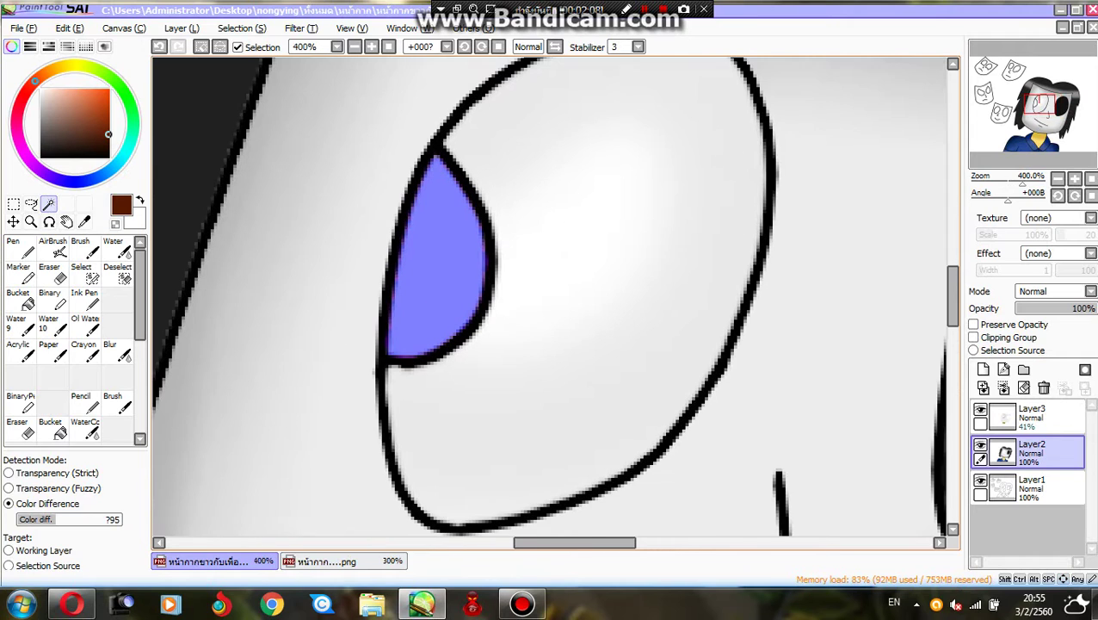
{"action": "left_click", "coordinate": [50, 428]}
{"action": "left_click", "coordinate": [435, 284]}
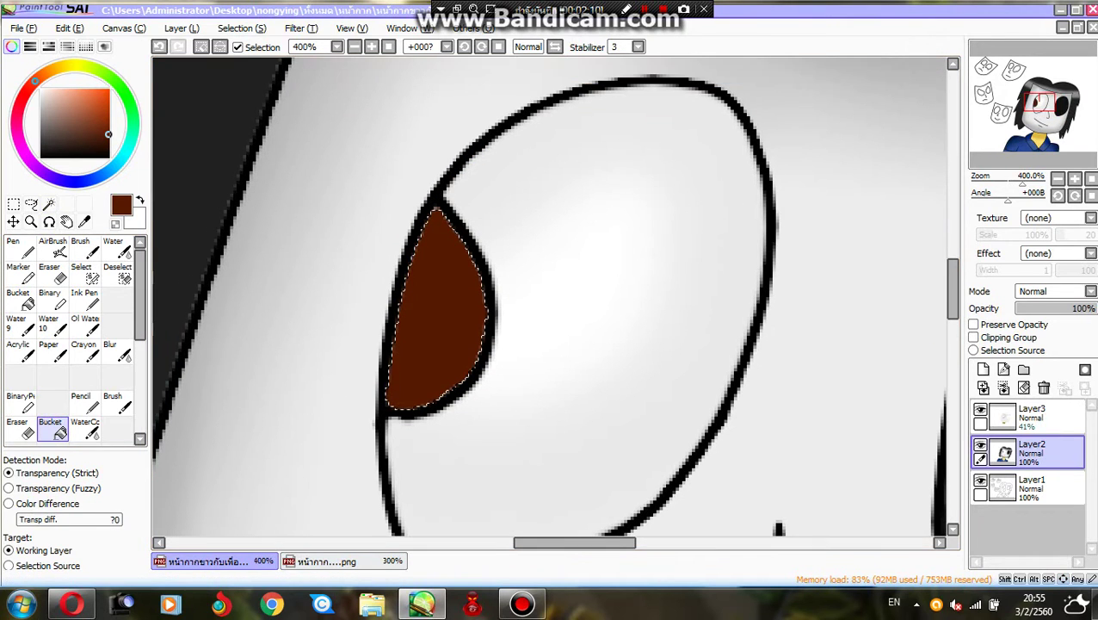
Paint a black pupil along the inner edge of the brown iris with the Binary Pen at size 12.
{"action": "scroll", "coordinate": [551, 292], "scroll_direction": "up", "scroll_amount": 1}
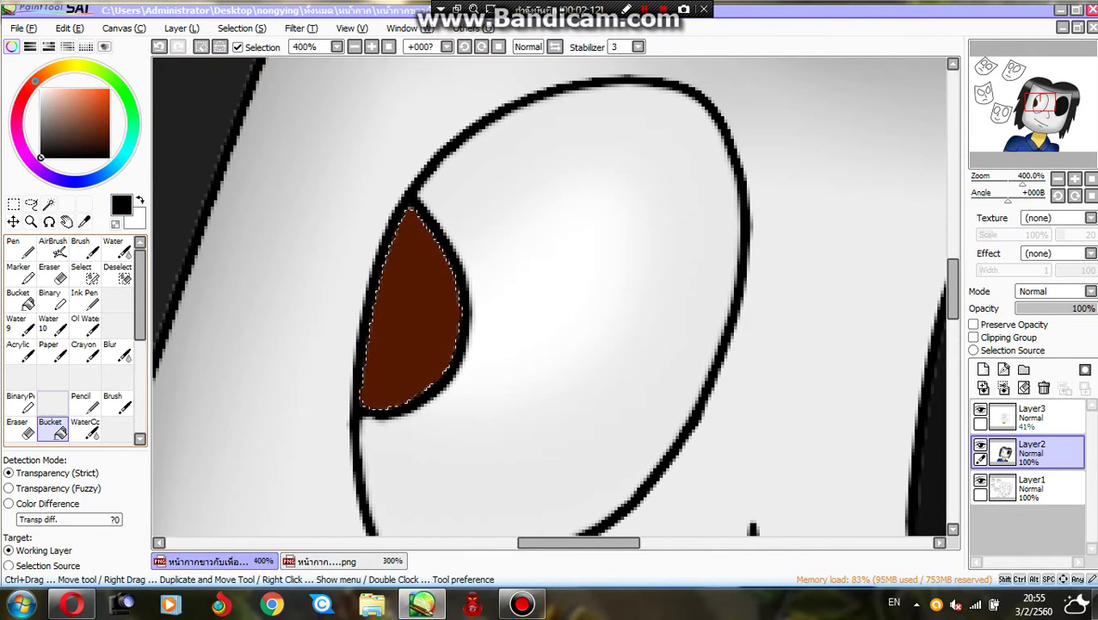
{"action": "left_click", "coordinate": [21, 402]}
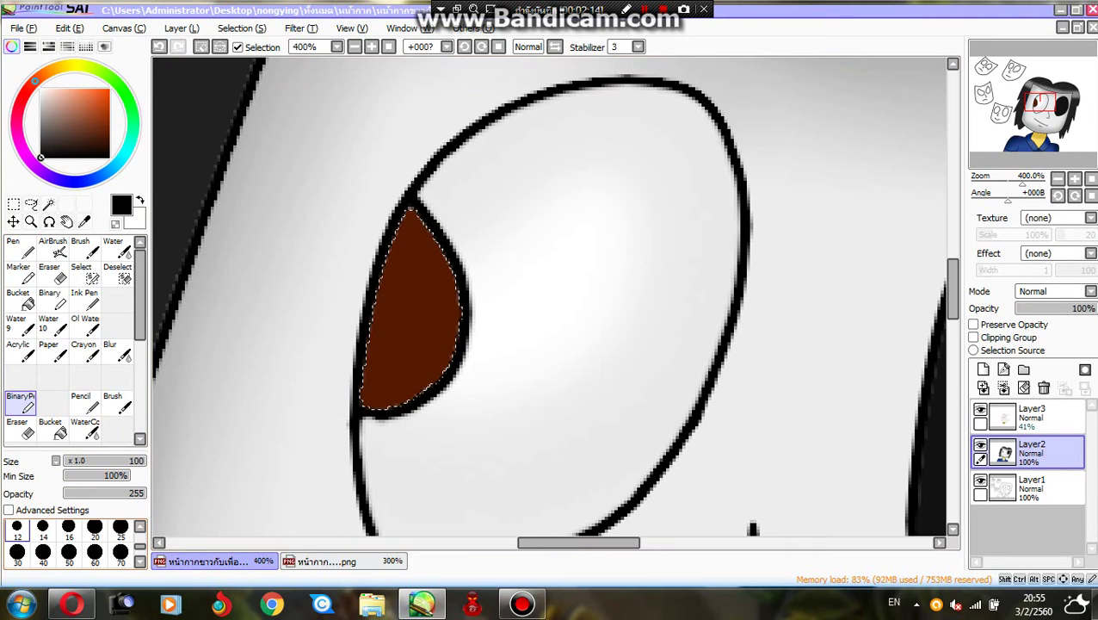
{"action": "left_click", "coordinate": [17, 530]}
{"action": "scroll", "coordinate": [356, 333], "scroll_direction": "up", "scroll_amount": 1}
{"action": "mouse_move", "coordinate": [258, 249]}
{"action": "left_mouse_down"}
{"action": "mouse_move", "coordinate": [280, 292]}
{"action": "mouse_move", "coordinate": [237, 366]}
{"action": "left_mouse_up"}
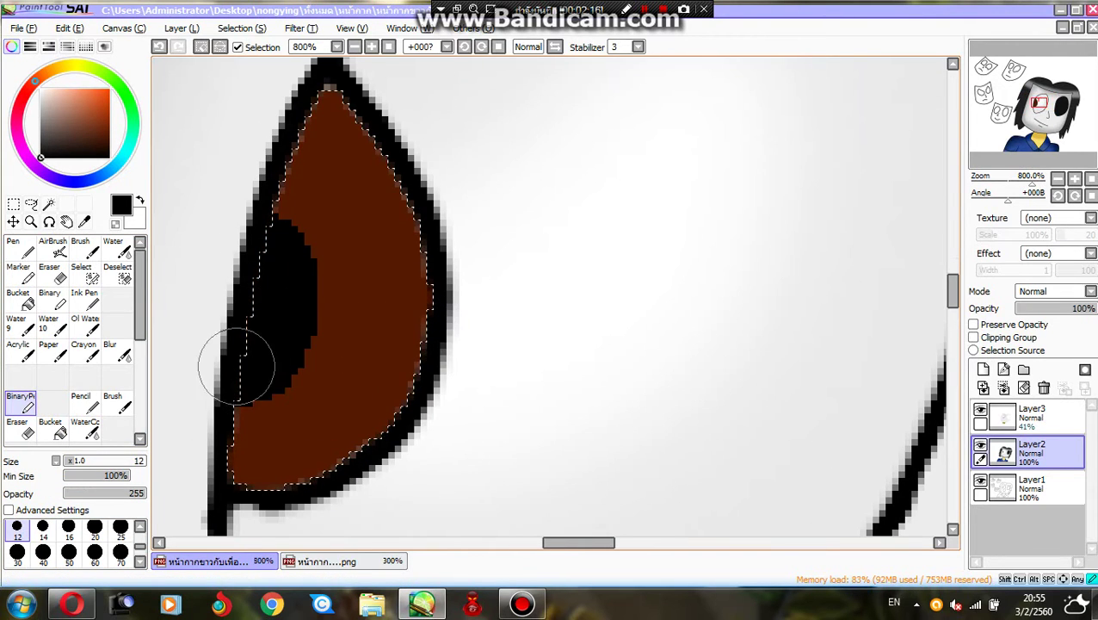
Tint the upper iris and pupil with dark brown on Layer3 and soften the tint with the Blur tool.
{"action": "left_click", "coordinate": [1033, 416]}
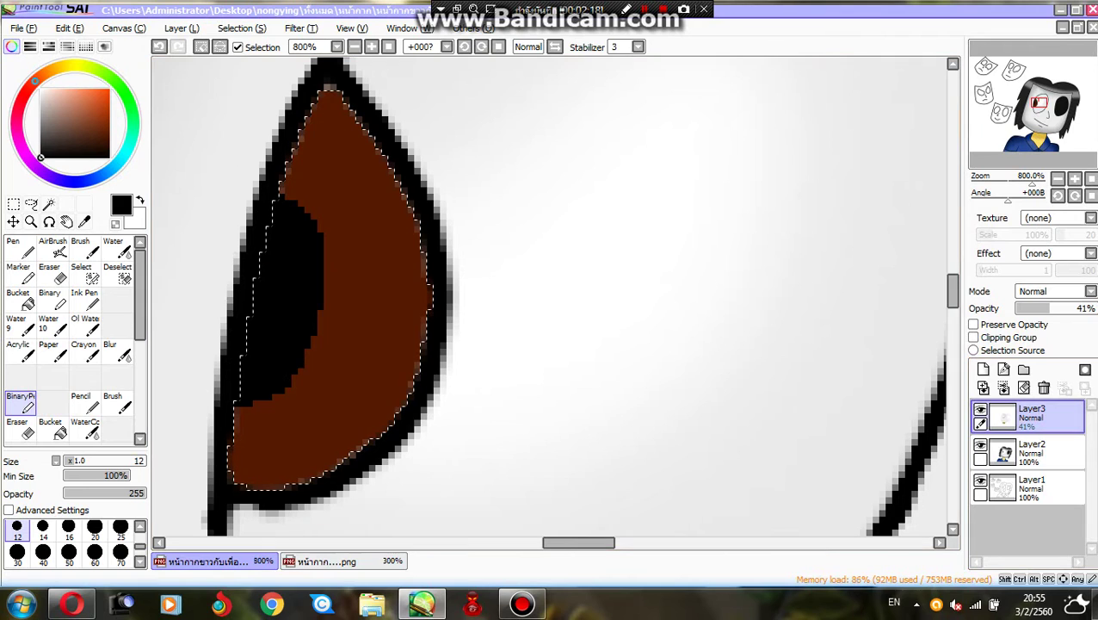
{"action": "left_click_drag", "start_coordinate": [368, 278], "coordinate": [225, 255]}
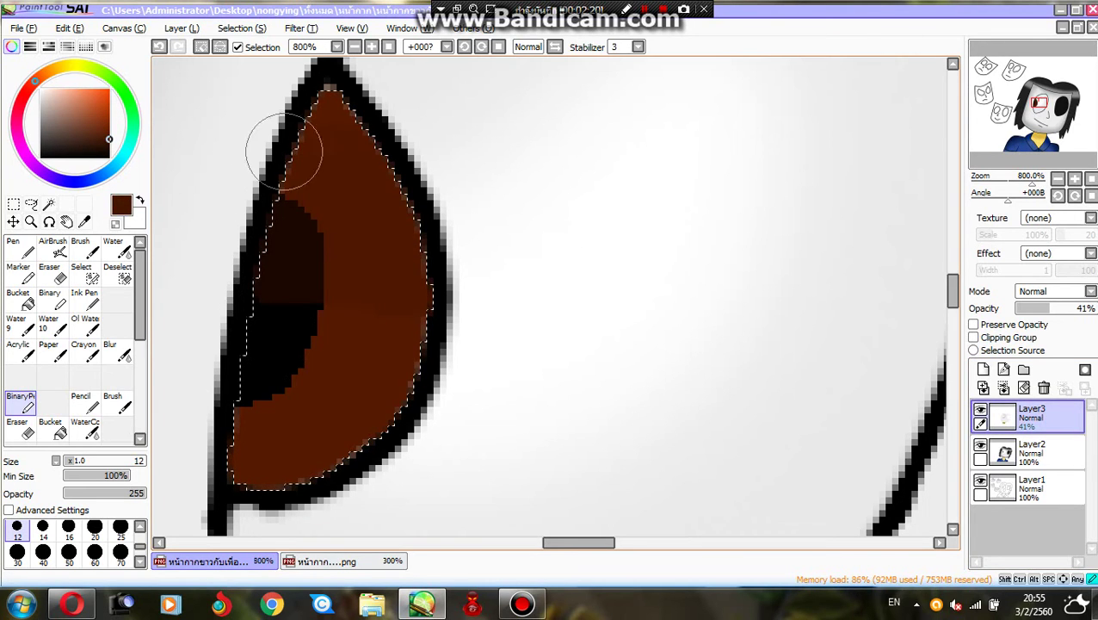
{"action": "scroll", "coordinate": [332, 168], "scroll_direction": "down", "scroll_amount": 1}
{"action": "left_click", "coordinate": [110, 351]}
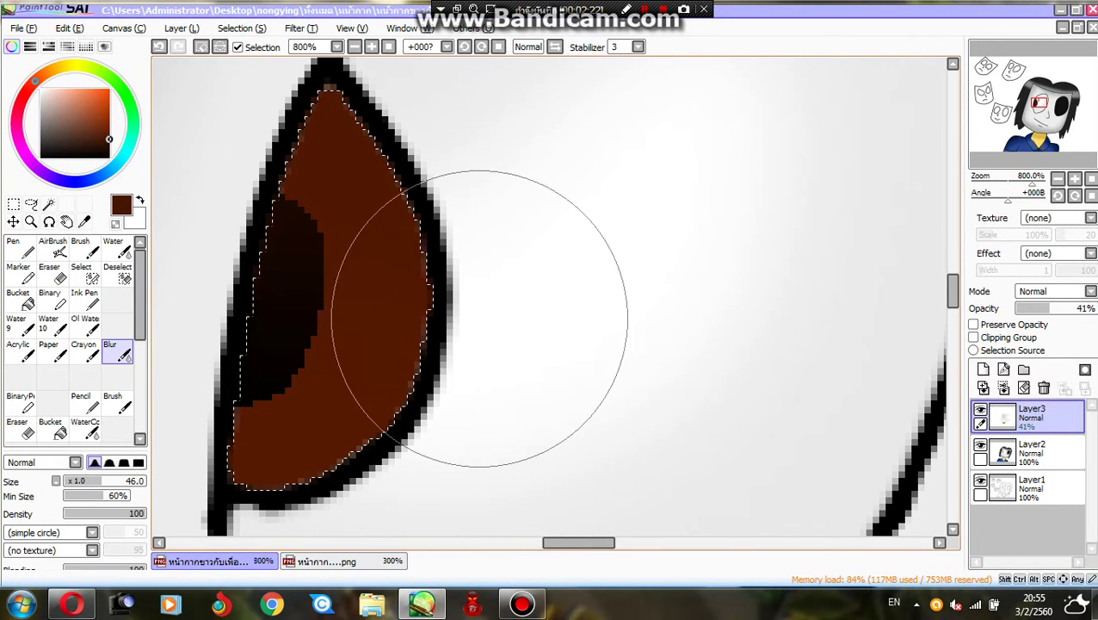
{"action": "scroll", "coordinate": [517, 302], "scroll_direction": "down", "scroll_amount": 1}
{"action": "scroll", "coordinate": [517, 302], "scroll_direction": "left", "scroll_amount": 1}
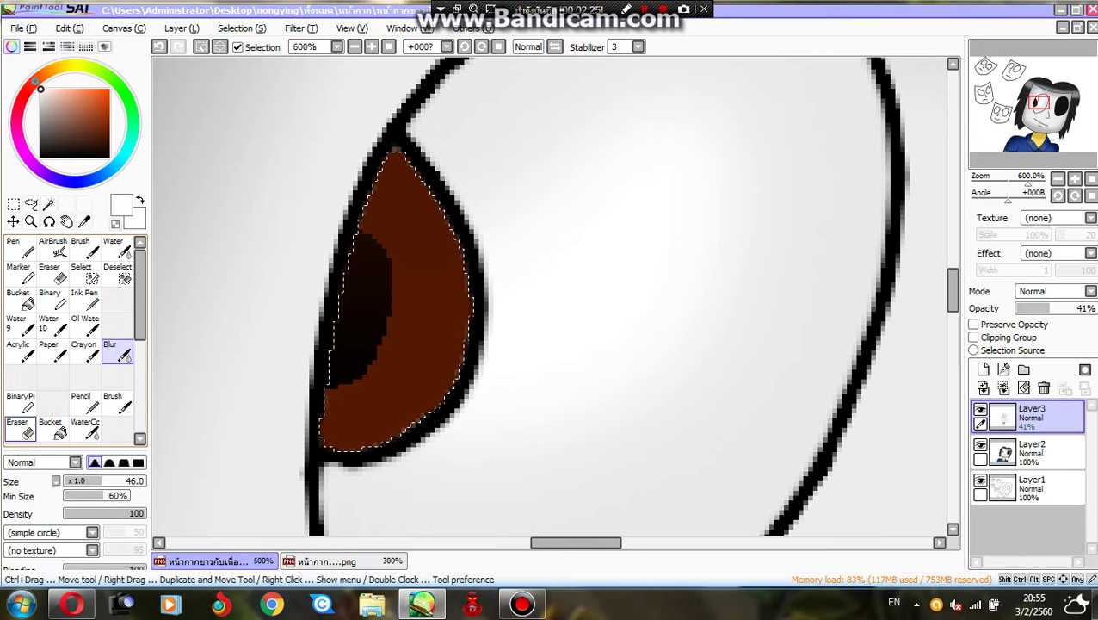
Paint a round white highlight on the iris beside the pupil on Layer3 with the Pen at size 4.
{"action": "left_click", "coordinate": [17, 250]}
{"action": "scroll", "coordinate": [433, 245], "scroll_direction": "up", "scroll_amount": 3}
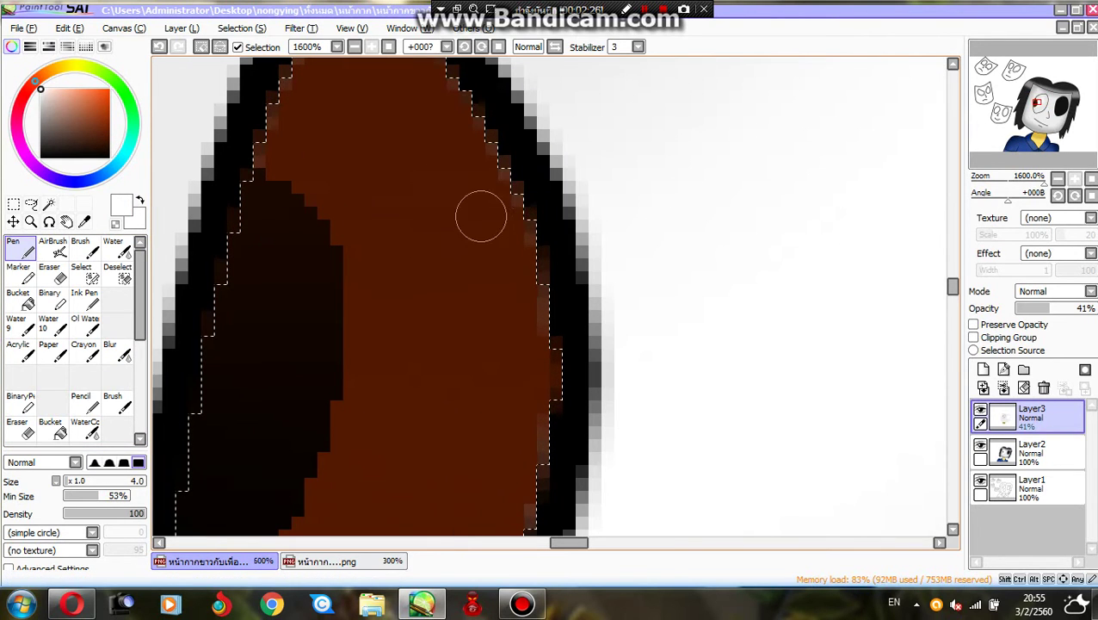
{"action": "mouse_move", "coordinate": [458, 201]}
{"action": "left_mouse_down"}
{"action": "mouse_move", "coordinate": [375, 290]}
{"action": "mouse_move", "coordinate": [508, 253]}
{"action": "mouse_move", "coordinate": [385, 265]}
{"action": "mouse_move", "coordinate": [476, 242]}
{"action": "mouse_move", "coordinate": [441, 253]}
{"action": "left_mouse_up"}
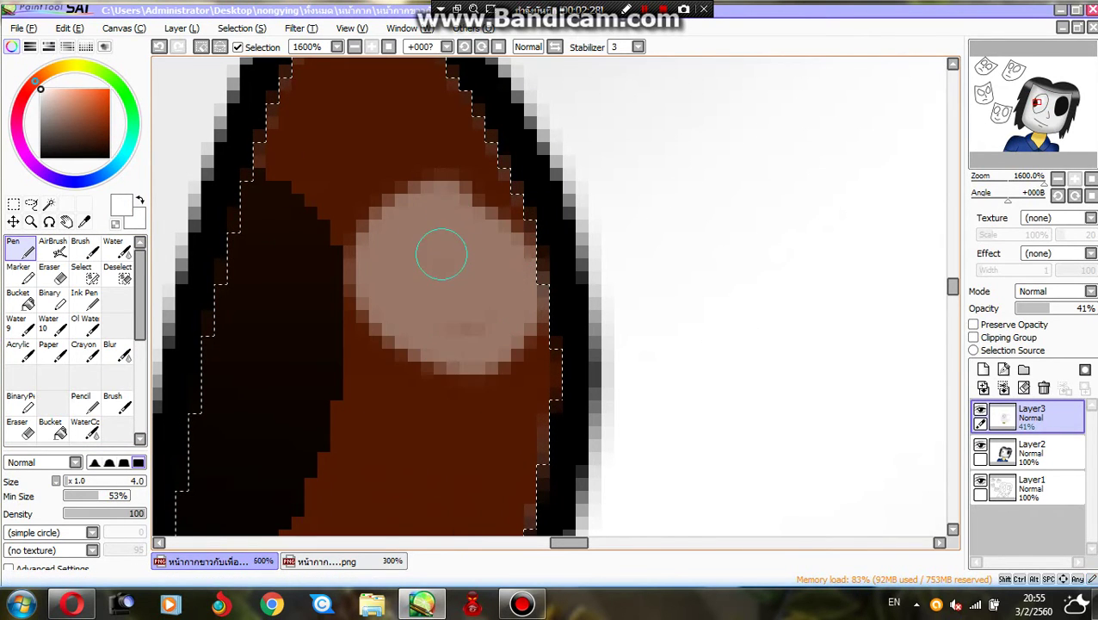
{"action": "scroll", "coordinate": [442, 252], "scroll_direction": "down", "scroll_amount": 4}
{"action": "scroll", "coordinate": [474, 274], "scroll_direction": "down", "scroll_amount": 6}
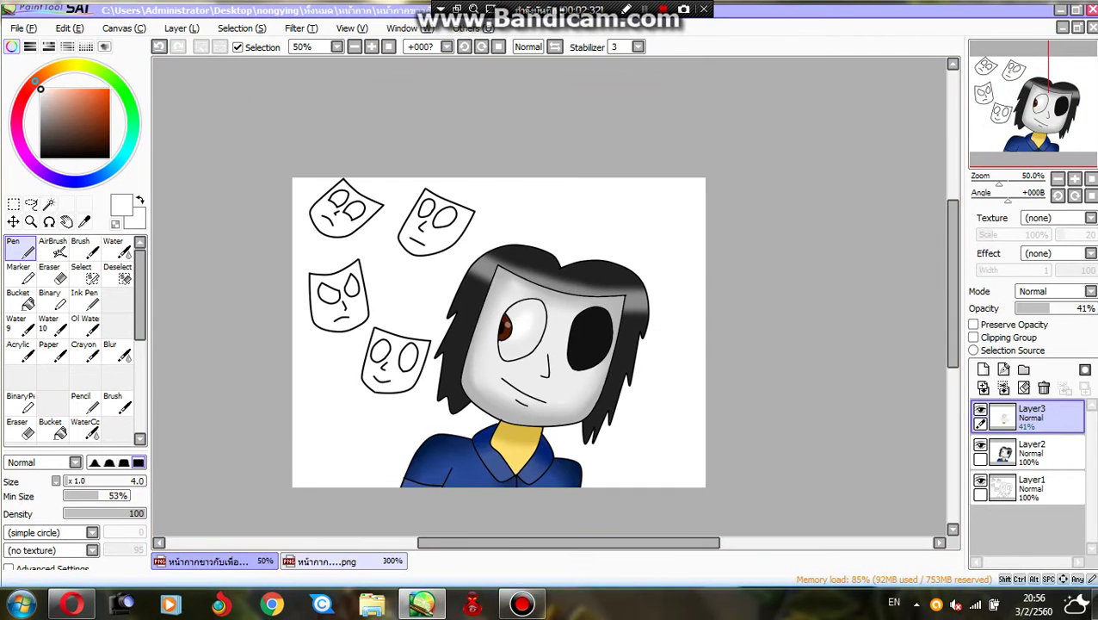
Sample the black mask's dark gray from the color chart and return to Layer2 of the drawing with the Magic Wand.
{"action": "left_click", "coordinate": [322, 560]}
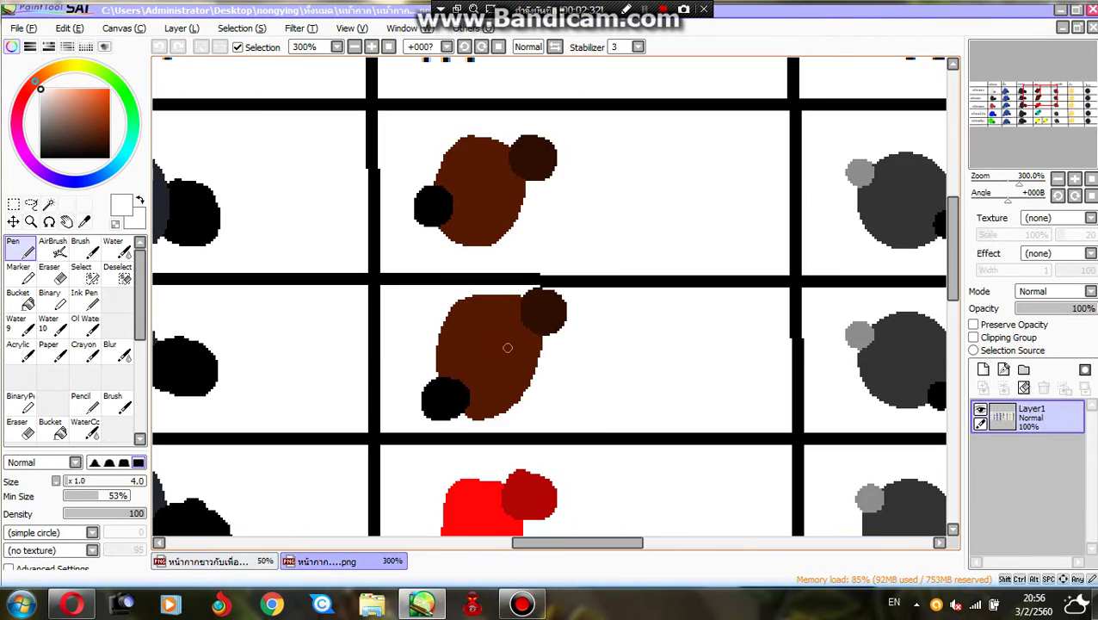
{"action": "scroll", "coordinate": [508, 345], "scroll_direction": "down", "scroll_amount": 4}
{"action": "scroll", "coordinate": [341, 313], "scroll_direction": "up", "scroll_amount": 5}
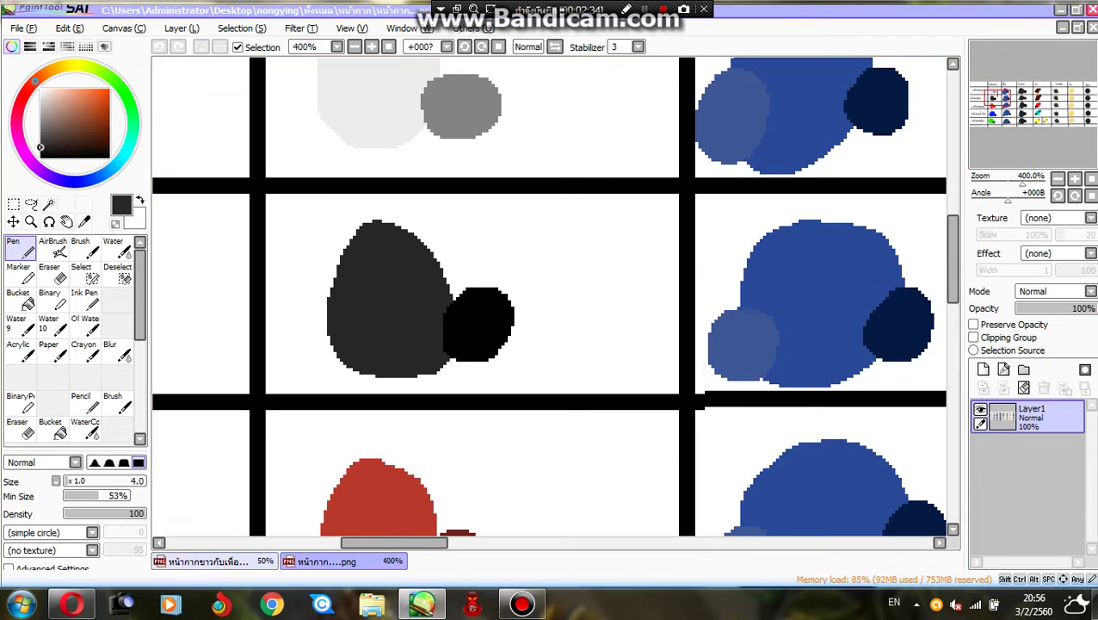
{"action": "left_click", "coordinate": [206, 560]}
{"action": "left_click", "coordinate": [1029, 452]}
{"action": "left_click", "coordinate": [49, 204]}
{"action": "scroll", "coordinate": [551, 344], "scroll_direction": "up", "scroll_amount": 1}
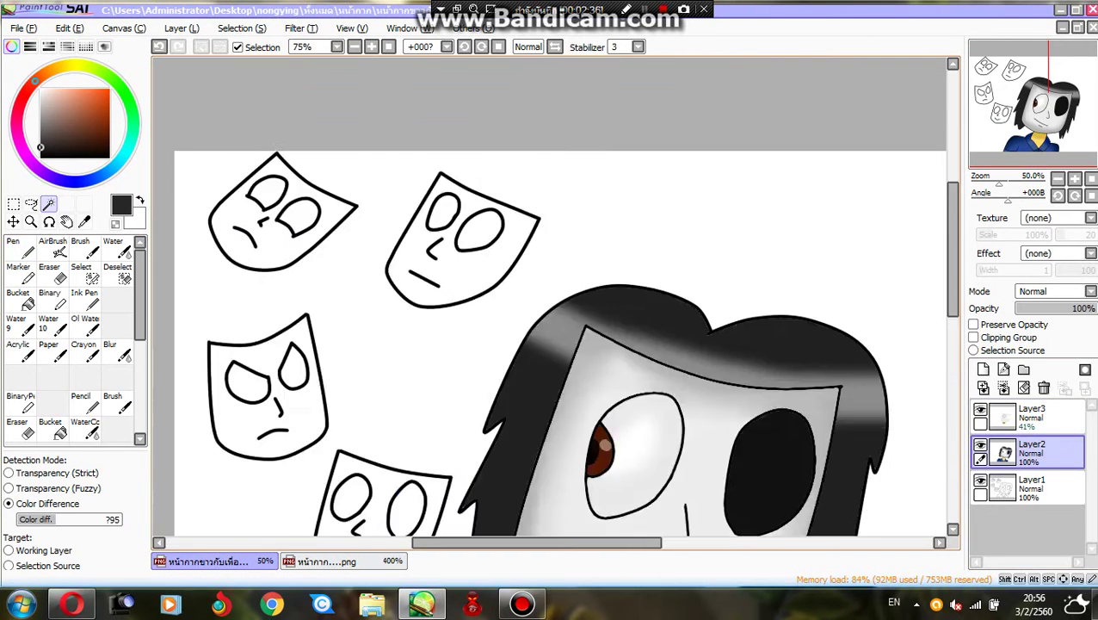
Select the face of the upper-left small mask, leaving out the eyes, and fill it with dark gray on Layer2.
{"action": "scroll", "coordinate": [325, 202], "scroll_direction": "up", "scroll_amount": 3}
{"action": "left_click", "coordinate": [232, 234]}
{"action": "scroll", "coordinate": [258, 193], "scroll_direction": "up", "scroll_amount": 2}
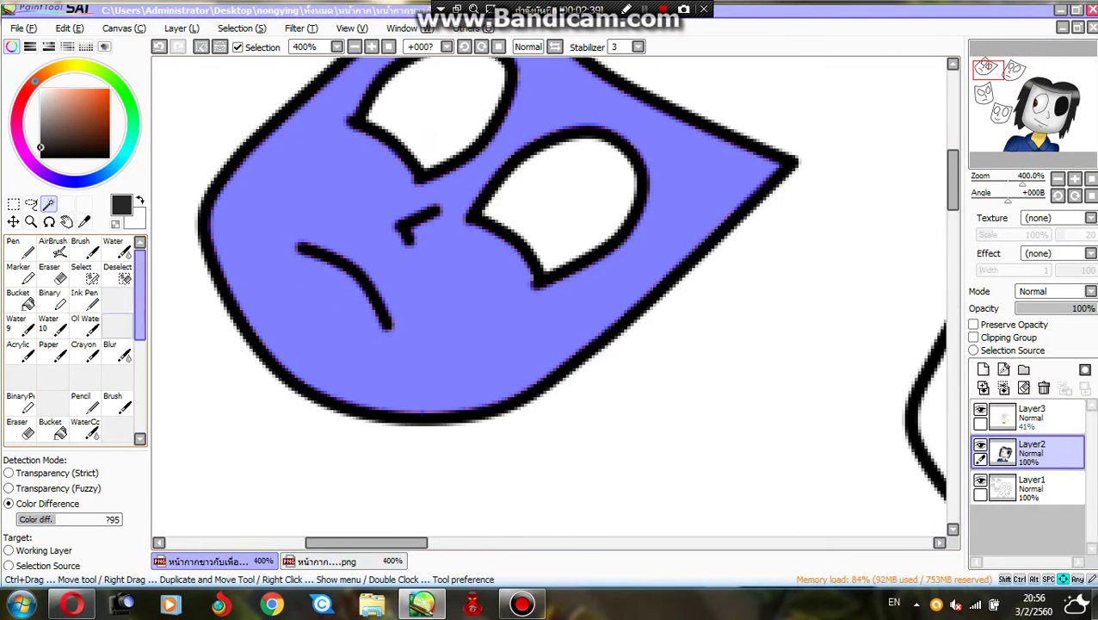
{"action": "left_click", "coordinate": [52, 428]}
{"action": "left_click", "coordinate": [603, 362]}
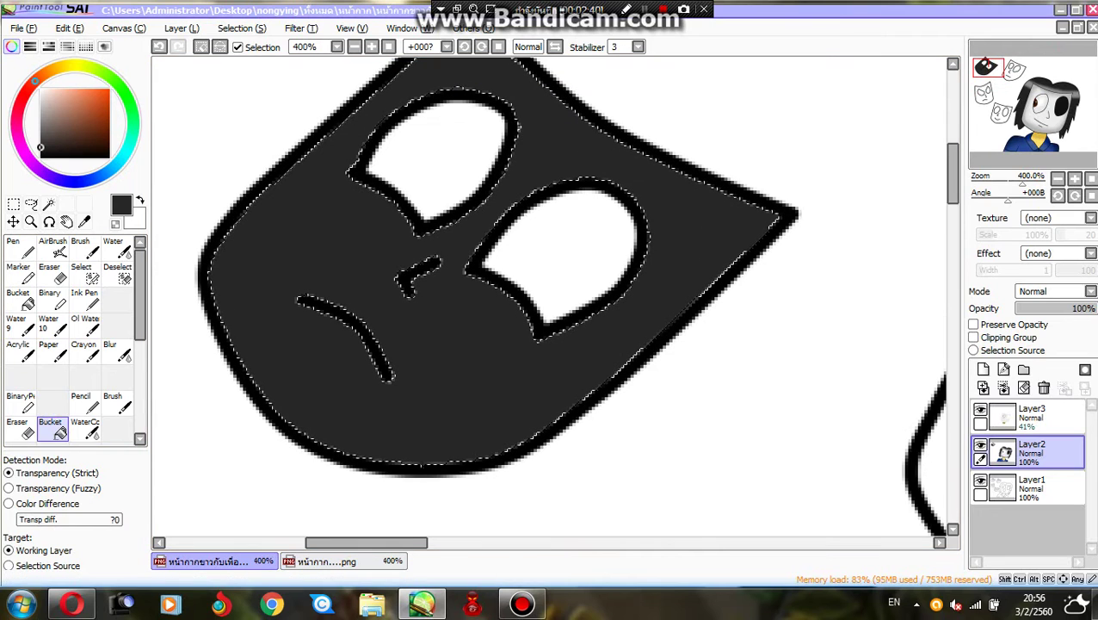
Shade the dark gray mask's edges in black with the Pencil at size 70 and soften the shading with the Blur tool.
{"action": "left_click", "coordinate": [80, 401]}
{"action": "scroll", "coordinate": [220, 294], "scroll_direction": "up", "scroll_amount": 1}
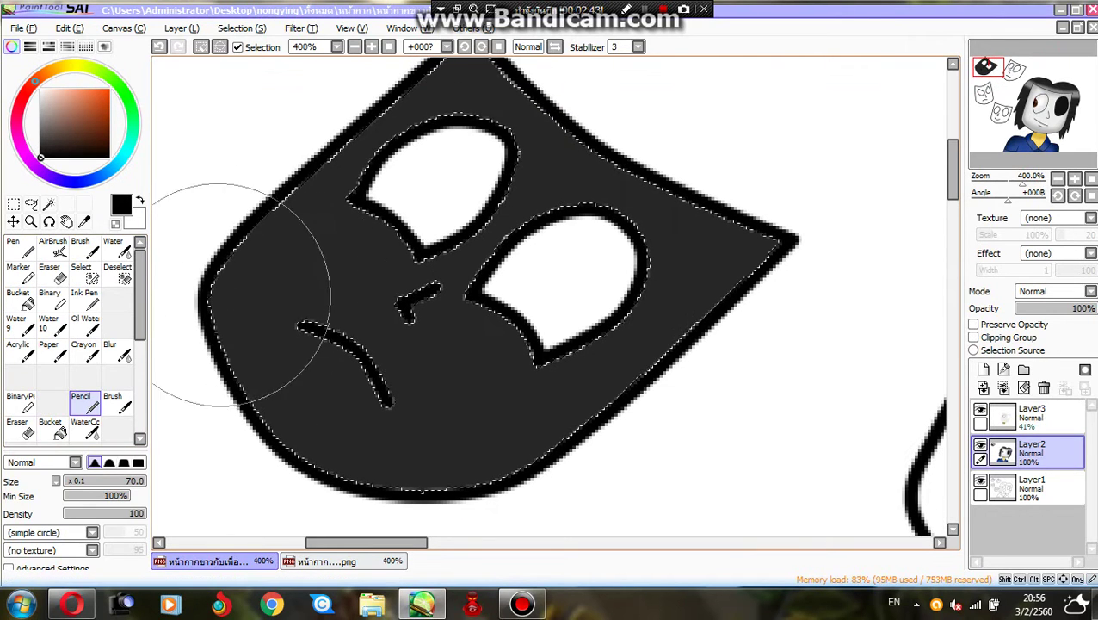
{"action": "mouse_move", "coordinate": [219, 293]}
{"action": "left_mouse_down"}
{"action": "mouse_move", "coordinate": [760, 183]}
{"action": "mouse_move", "coordinate": [259, 430]}
{"action": "left_mouse_up"}
{"action": "left_click", "coordinate": [110, 350]}
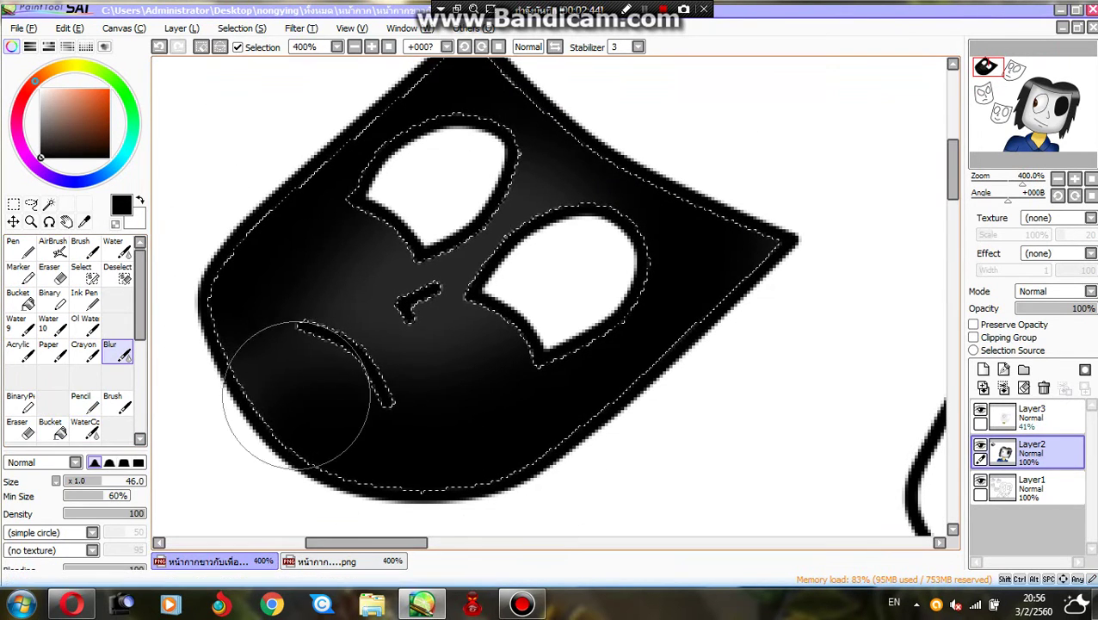
{"action": "mouse_move", "coordinate": [297, 395]}
{"action": "left_mouse_down"}
{"action": "mouse_move", "coordinate": [360, 176]}
{"action": "mouse_move", "coordinate": [519, 217]}
{"action": "left_mouse_up"}
{"action": "mouse_move", "coordinate": [462, 161]}
{"action": "left_mouse_down"}
{"action": "mouse_move", "coordinate": [574, 417]}
{"action": "mouse_move", "coordinate": [657, 332]}
{"action": "left_mouse_up"}
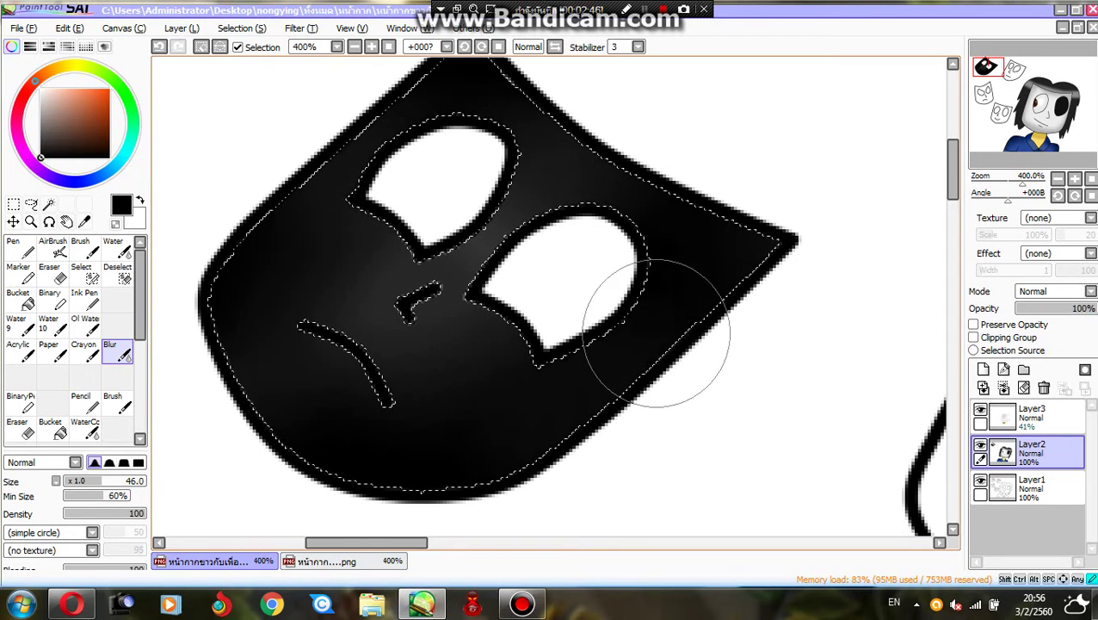
{"action": "scroll", "coordinate": [392, 258], "scroll_direction": "down", "scroll_amount": 3}
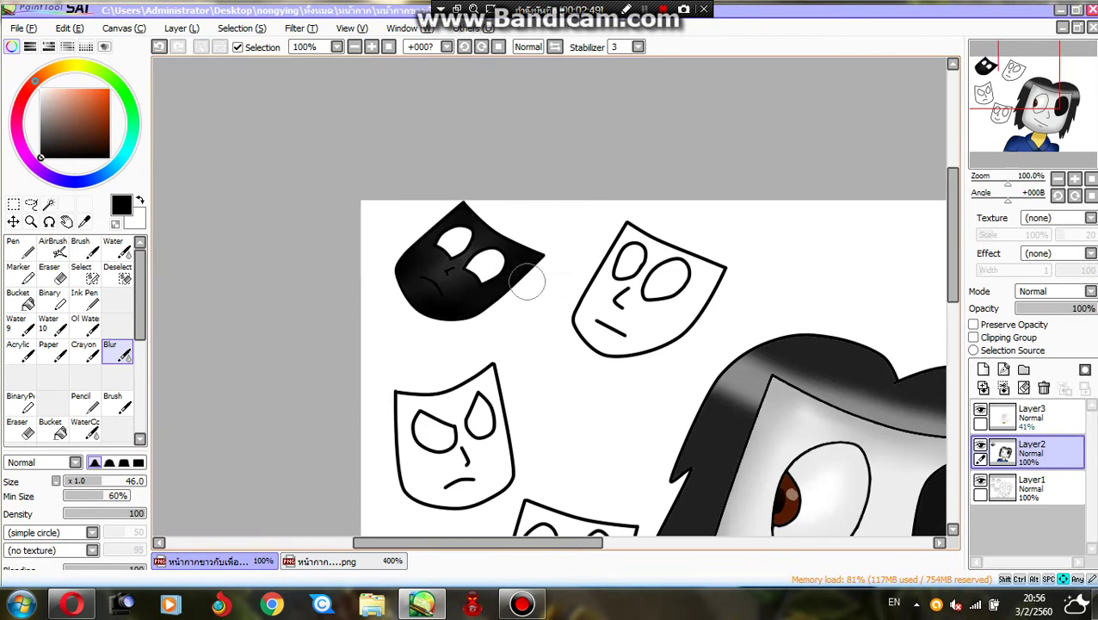
Sample the blue mask's bright blue from the color chart and return to the drawing.
{"action": "scroll", "coordinate": [610, 355], "scroll_direction": "up", "scroll_amount": 4}
{"action": "left_click", "coordinate": [323, 561]}
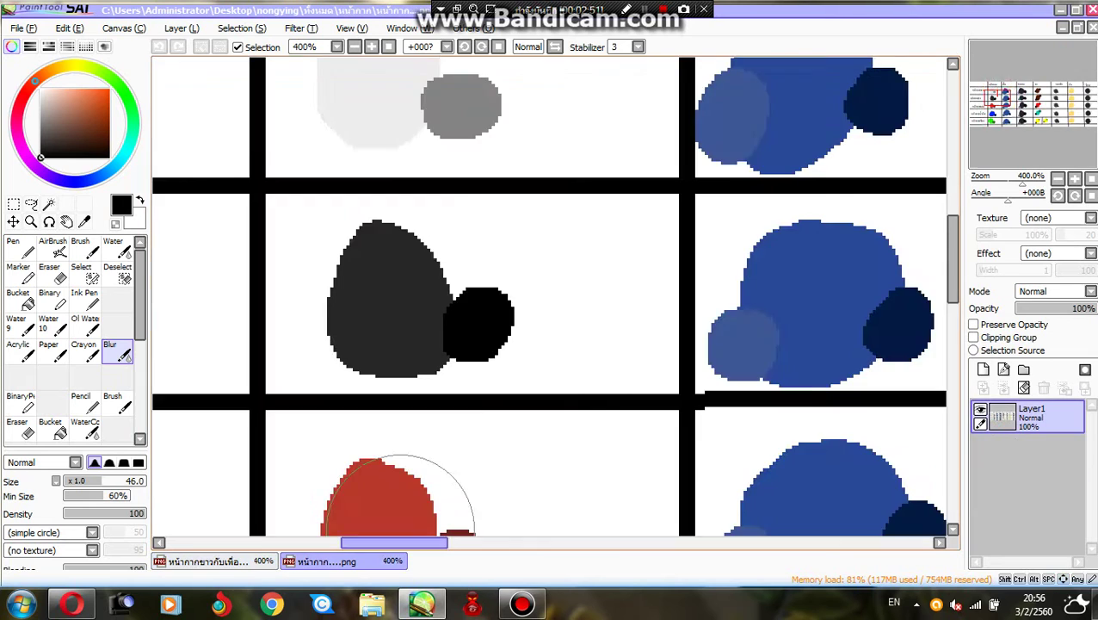
{"action": "scroll", "coordinate": [582, 362], "scroll_direction": "down", "scroll_amount": 3}
{"action": "scroll", "coordinate": [534, 413], "scroll_direction": "down", "scroll_amount": 1}
{"action": "left_click", "coordinate": [477, 482], "text": "alt"}
{"action": "scroll", "coordinate": [422, 465], "scroll_direction": "down", "scroll_amount": 3}
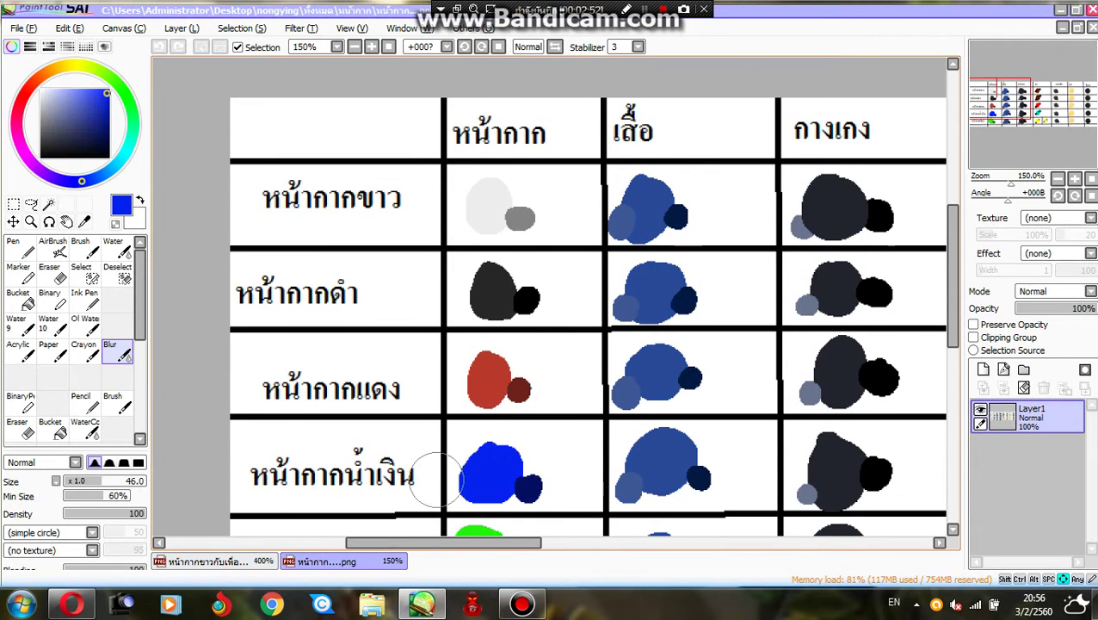
{"action": "left_click", "coordinate": [202, 561]}
Select the face of the straight-mouthed mask beside the black one with the Magic Wand and fill it with bright blue.
{"action": "left_click", "coordinate": [49, 203]}
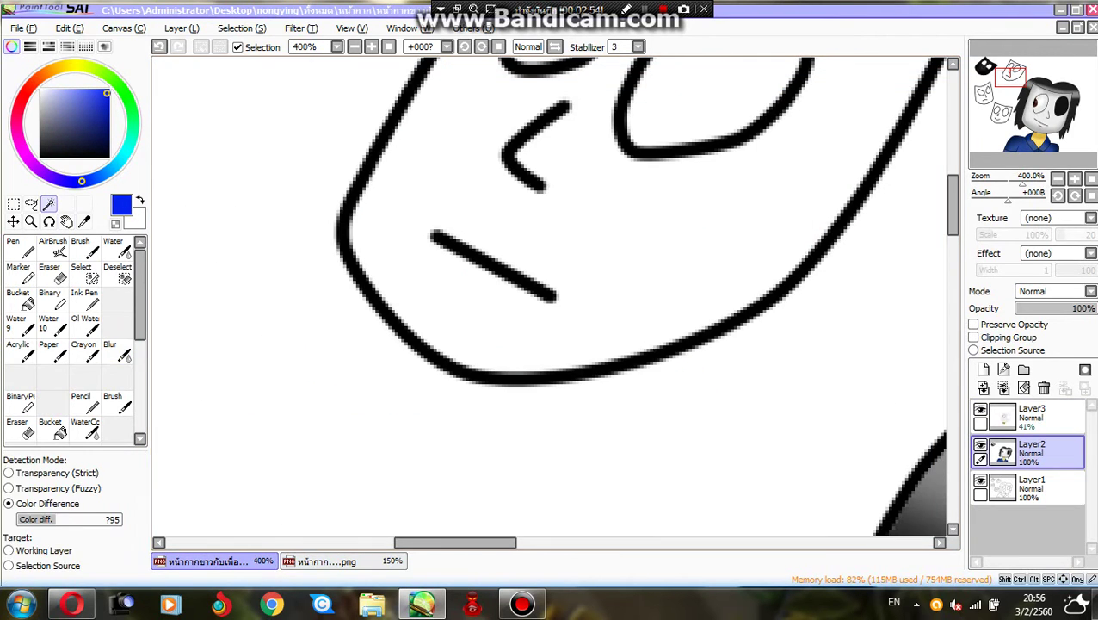
{"action": "left_click", "coordinate": [559, 259]}
{"action": "scroll", "coordinate": [559, 259], "scroll_direction": "down", "scroll_amount": 1}
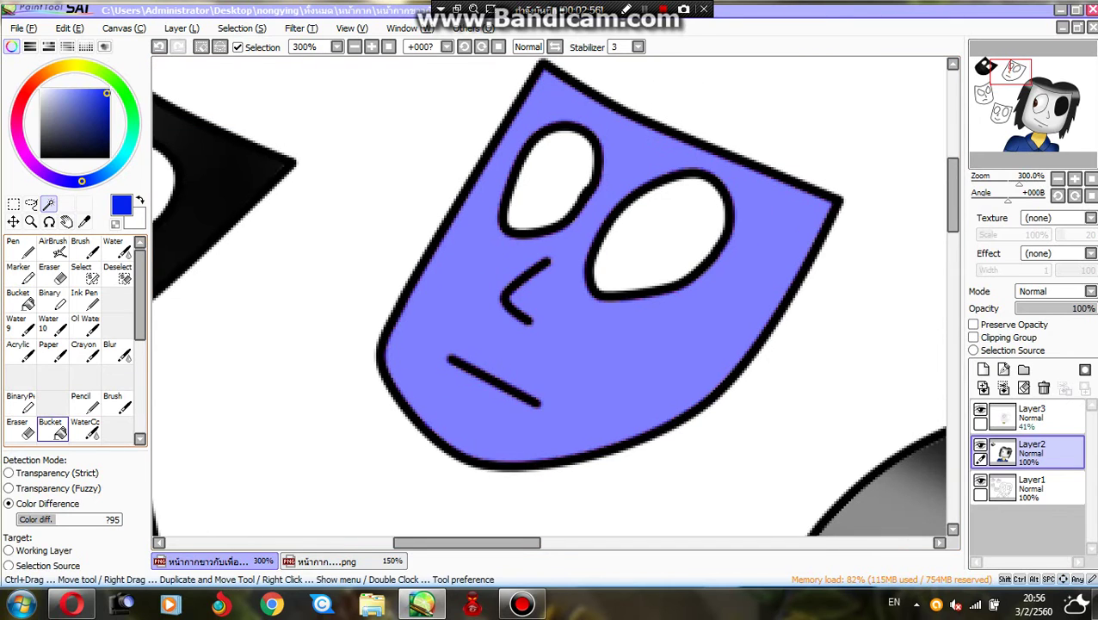
{"action": "left_click", "coordinate": [50, 428]}
{"action": "left_click", "coordinate": [587, 329]}
{"action": "scroll", "coordinate": [587, 329], "scroll_direction": "down", "scroll_amount": 5}
{"action": "scroll", "coordinate": [590, 321], "scroll_direction": "up", "scroll_amount": 6}
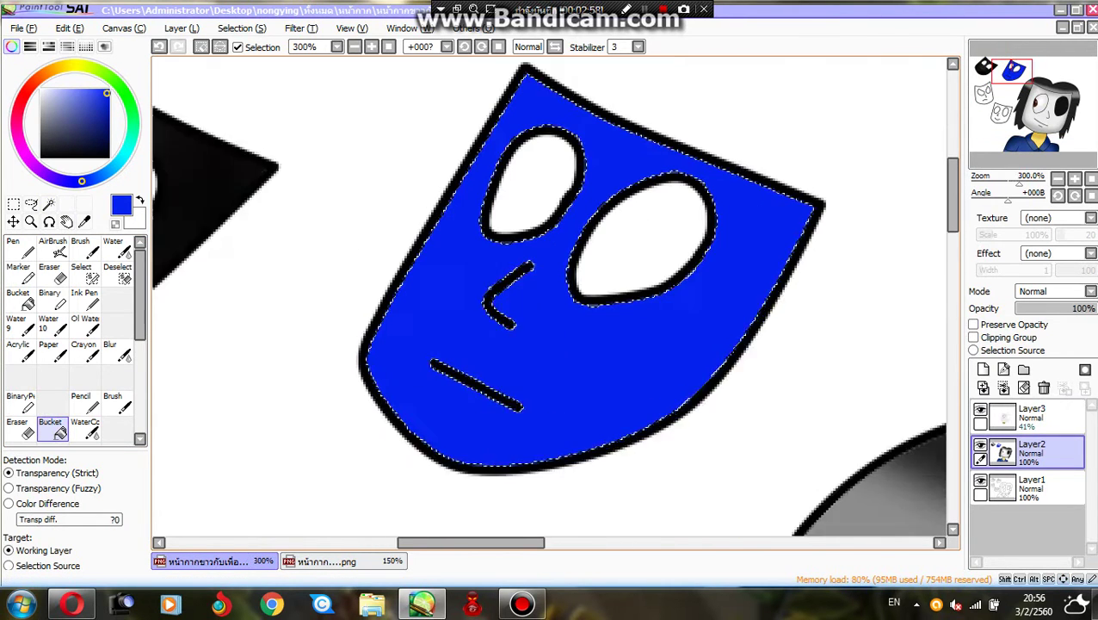
Shade the blue mask's edges in dark blue with the Pencil at size 70 and soften the shading with the Blur tool.
{"action": "left_click", "coordinate": [81, 402]}
{"action": "left_click", "coordinate": [110, 127]}
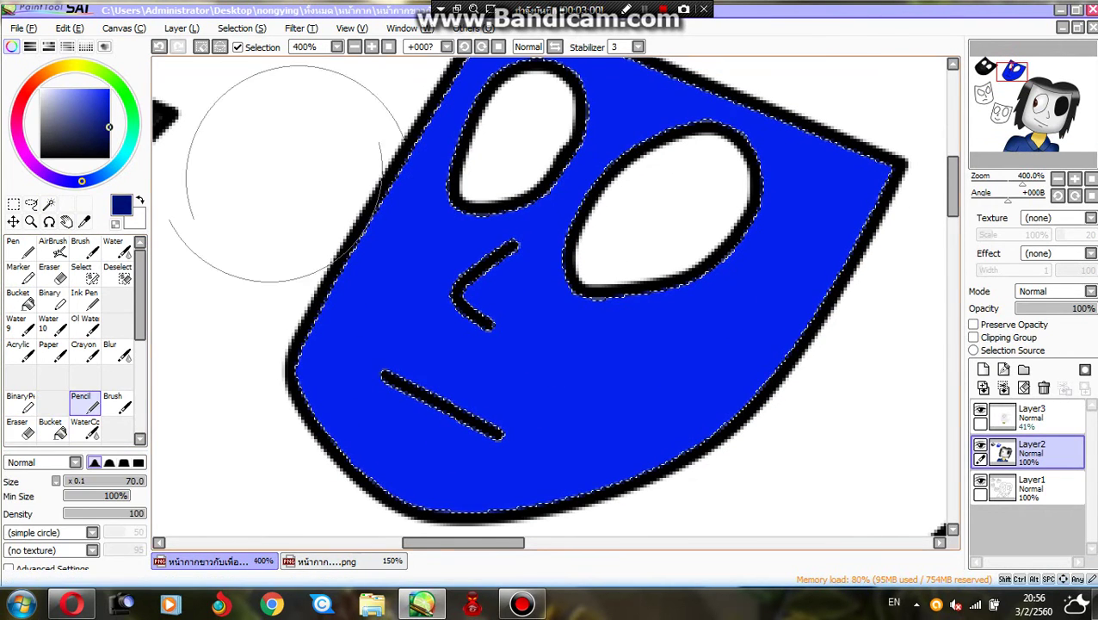
{"action": "scroll", "coordinate": [589, 142], "scroll_direction": "down", "scroll_amount": 1}
{"action": "mouse_move", "coordinate": [589, 142]}
{"action": "left_mouse_down"}
{"action": "mouse_move", "coordinate": [459, 405]}
{"action": "mouse_move", "coordinate": [695, 159]}
{"action": "left_mouse_up"}
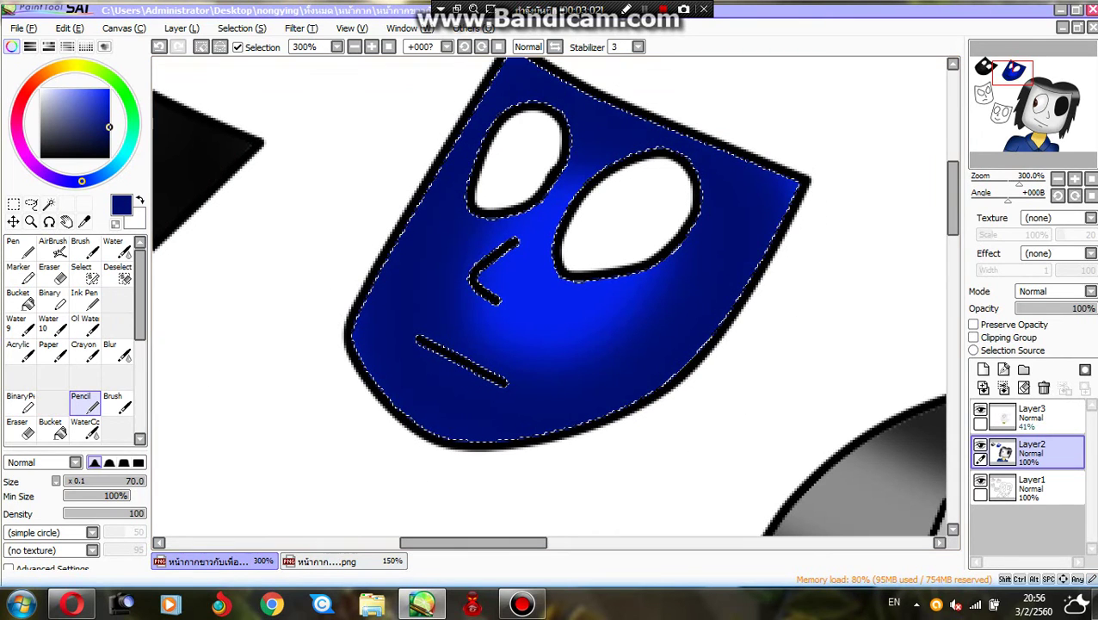
{"action": "left_click", "coordinate": [109, 349]}
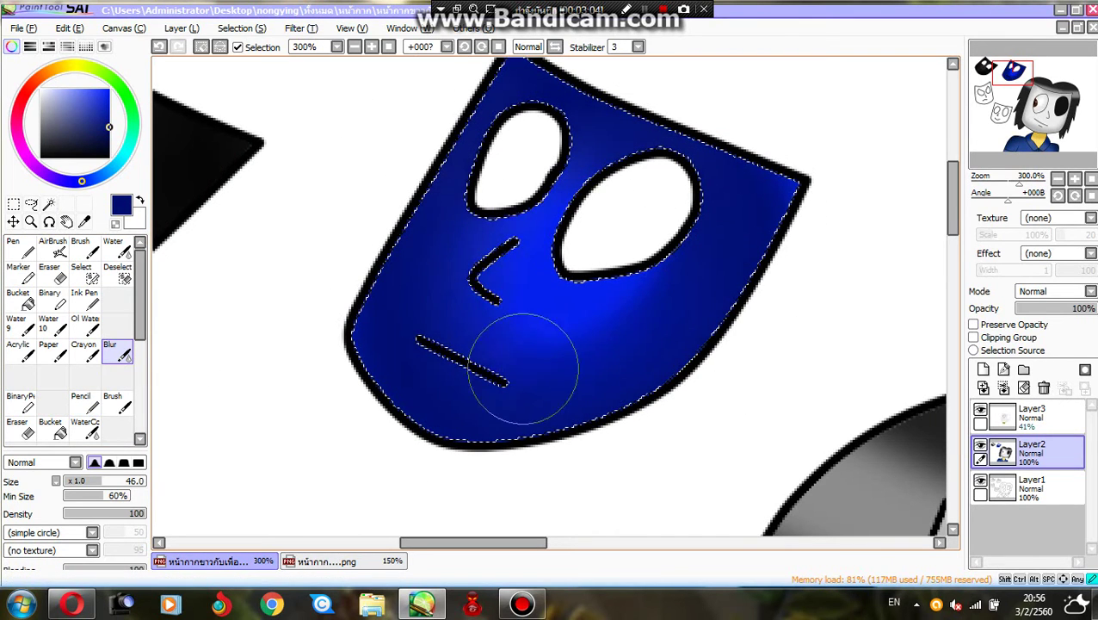
{"action": "scroll", "coordinate": [515, 355], "scroll_direction": "down", "scroll_amount": 4}
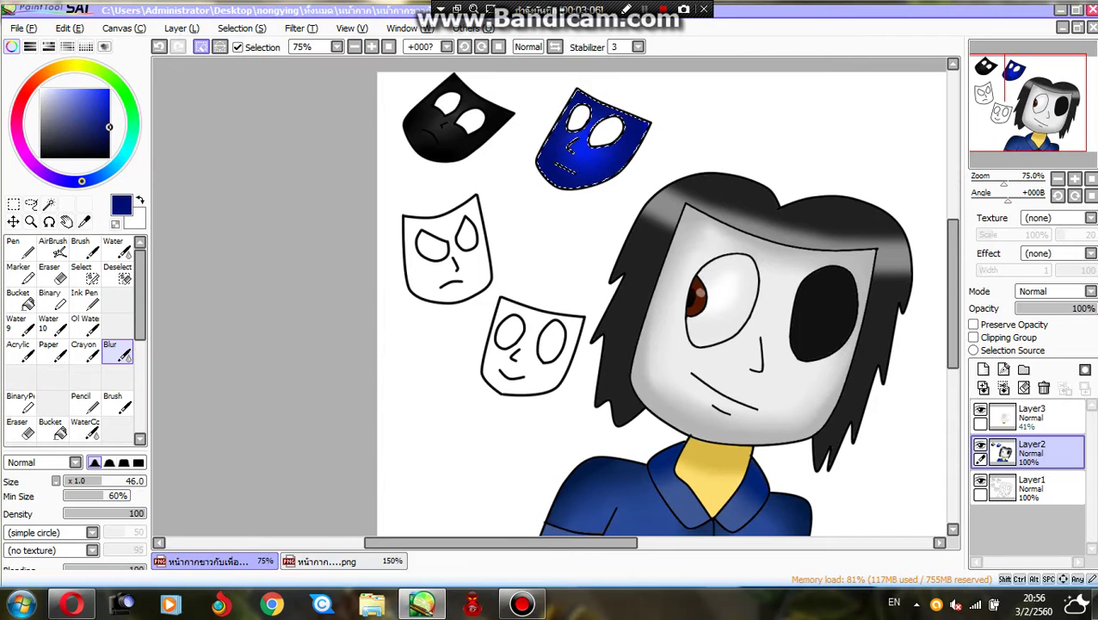
Sample the red mask's base red from the color chart and return to the drawing at the angry mask.
{"action": "scroll", "coordinate": [428, 436], "scroll_direction": "up", "scroll_amount": 4}
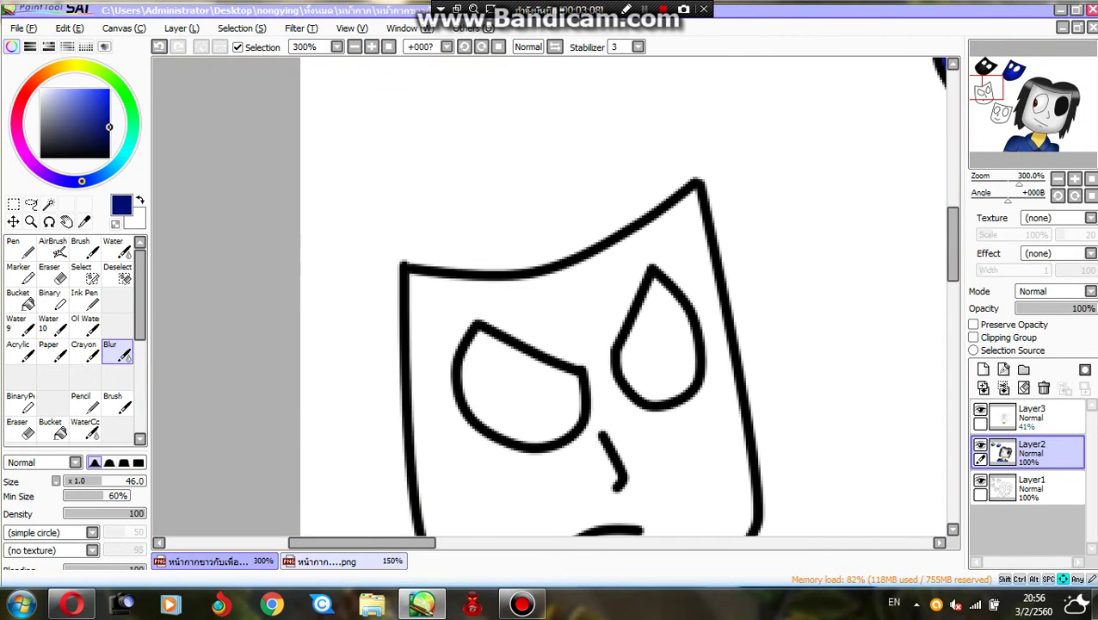
{"action": "left_click", "coordinate": [318, 561]}
{"action": "left_click", "coordinate": [487, 297], "text": "alt"}
{"action": "left_click", "coordinate": [207, 560]}
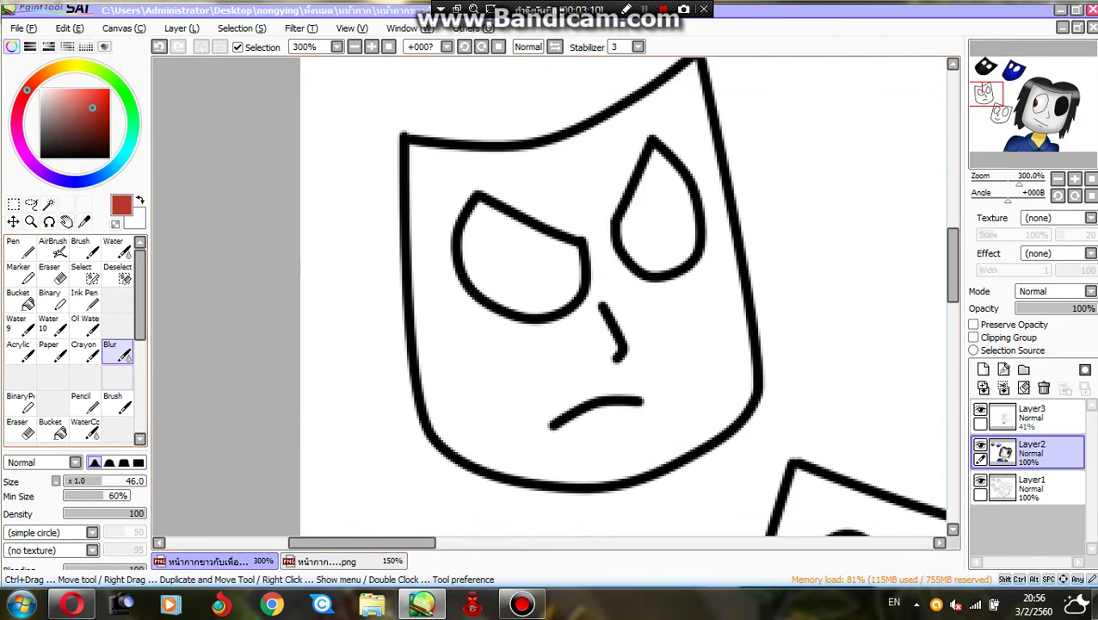
Select the angry mask's face with the Magic Wand, leaving out the eyes, and fill it with red.
{"action": "left_click", "coordinate": [48, 203]}
{"action": "left_click", "coordinate": [516, 387]}
{"action": "scroll", "coordinate": [516, 387], "scroll_direction": "up", "scroll_amount": 1}
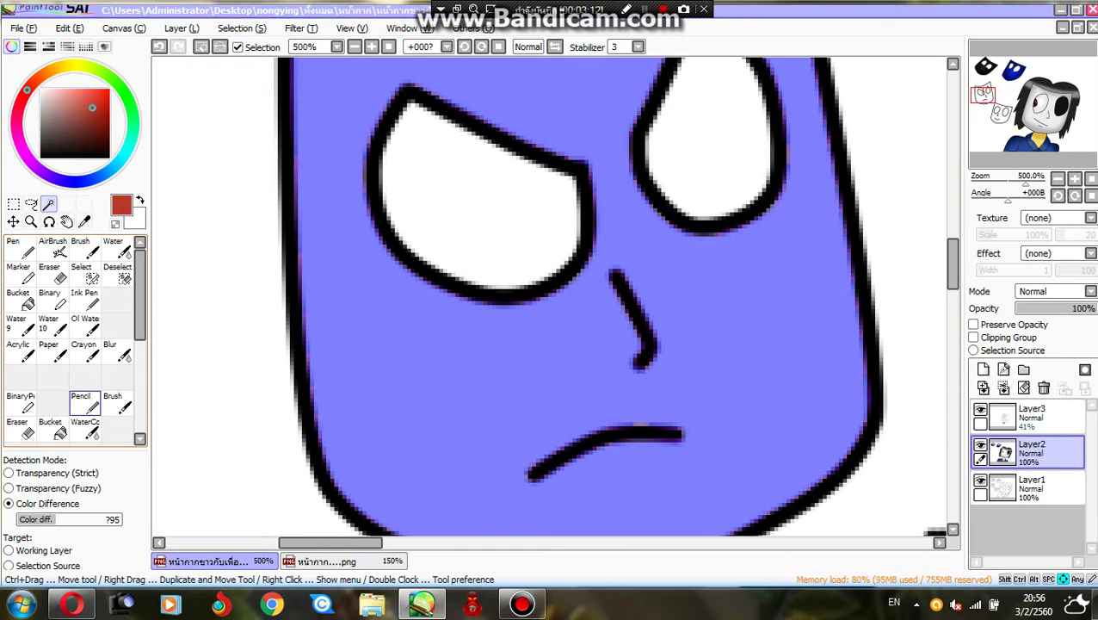
{"action": "left_click", "coordinate": [50, 428]}
{"action": "scroll", "coordinate": [534, 383], "scroll_direction": "down", "scroll_amount": 1}
{"action": "left_click", "coordinate": [534, 383]}
{"action": "scroll", "coordinate": [550, 293], "scroll_direction": "down", "scroll_amount": 1}
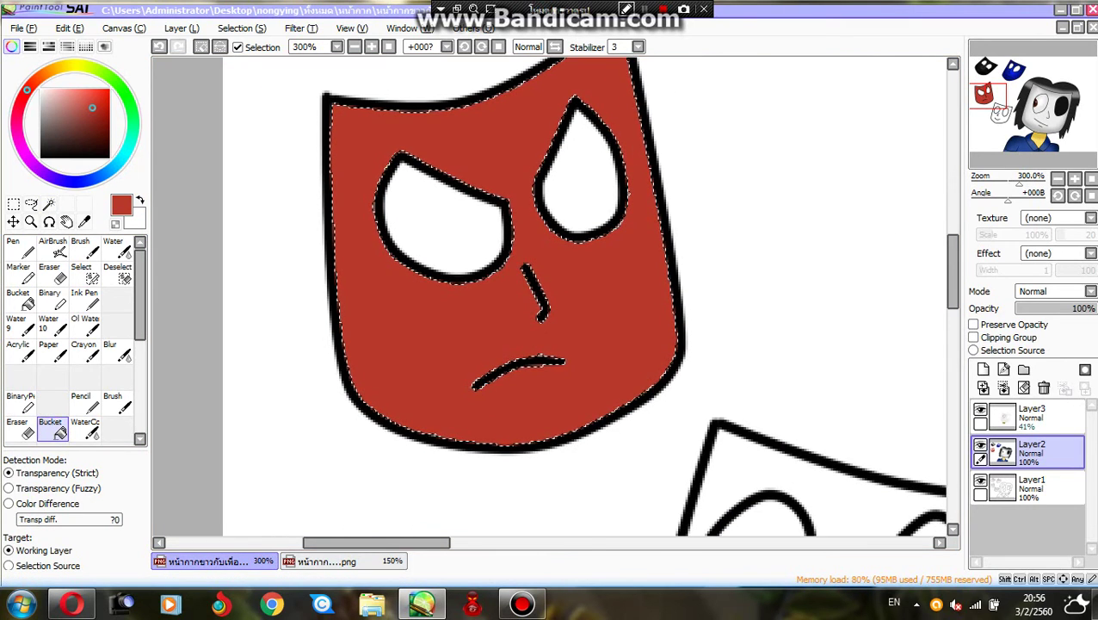
Shade the red mask's edges in dark red, soften the shading with the Blur tool and clear the selection.
{"action": "key", "text": "ctrl+d"}
{"action": "scroll", "coordinate": [551, 293], "scroll_direction": "down", "scroll_amount": 1}
{"action": "left_click", "coordinate": [109, 349]}
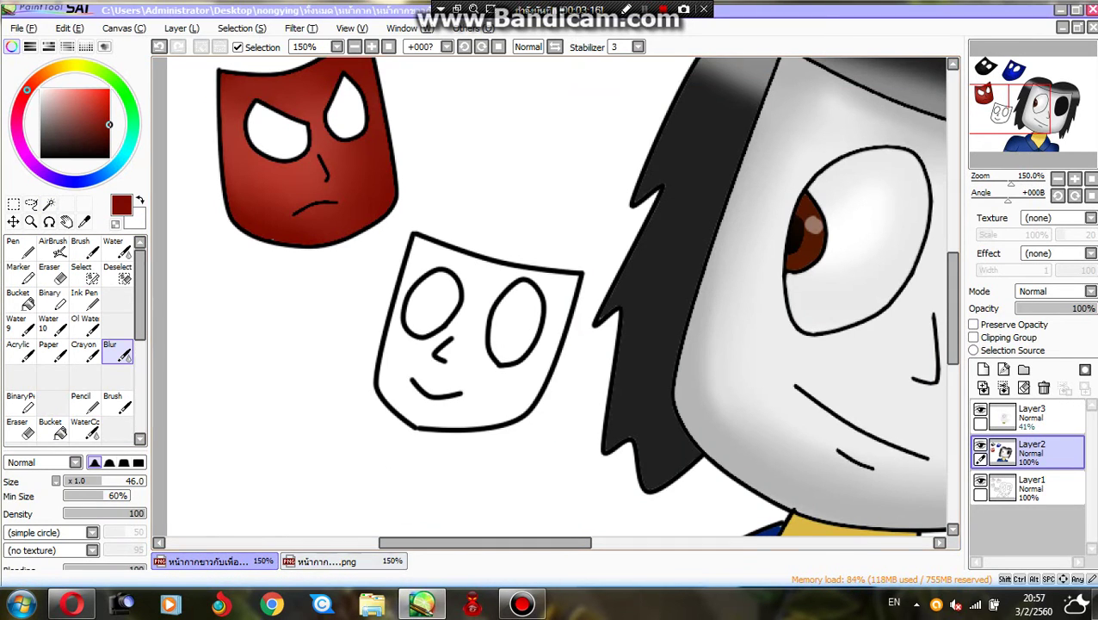
Sample the green mask's bright green from the color chart and return to the drawing.
{"action": "left_click", "coordinate": [319, 560]}
{"action": "right_click", "coordinate": [482, 476]}
{"action": "left_click", "coordinate": [207, 560]}
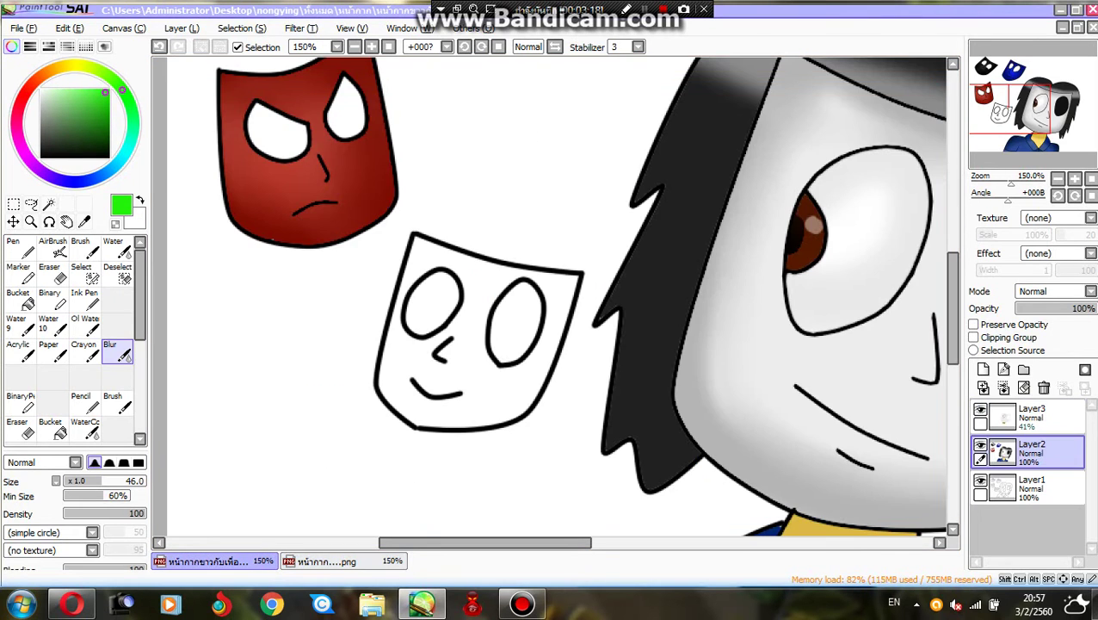
Select the smiling mask's face with the Magic Wand, leaving out the eyes, and fill it with bright green.
{"action": "left_click", "coordinate": [48, 203]}
{"action": "scroll", "coordinate": [478, 331], "scroll_direction": "up", "scroll_amount": 2}
{"action": "left_click", "coordinate": [469, 323]}
{"action": "scroll", "coordinate": [551, 292], "scroll_direction": "down", "scroll_amount": 1}
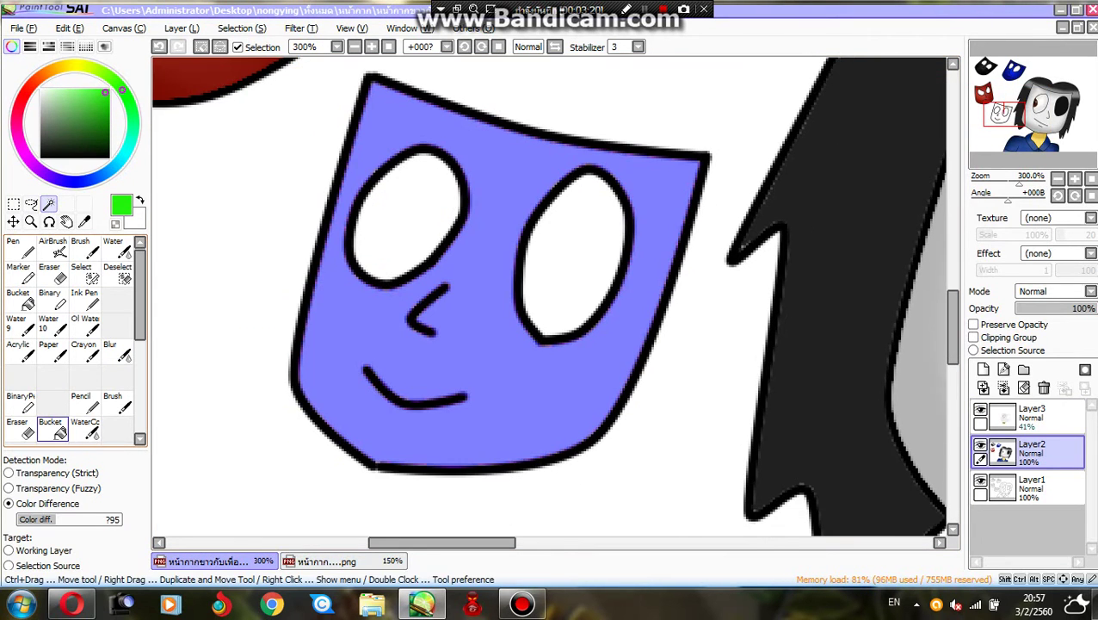
{"action": "left_click", "coordinate": [50, 427]}
{"action": "left_click", "coordinate": [451, 288]}
Shade the green mask's edges in dark green with the Pencil at size 70 and soften the shading with the Blur tool.
{"action": "left_click", "coordinate": [80, 402]}
{"action": "left_click", "coordinate": [431, 398], "text": "alt"}
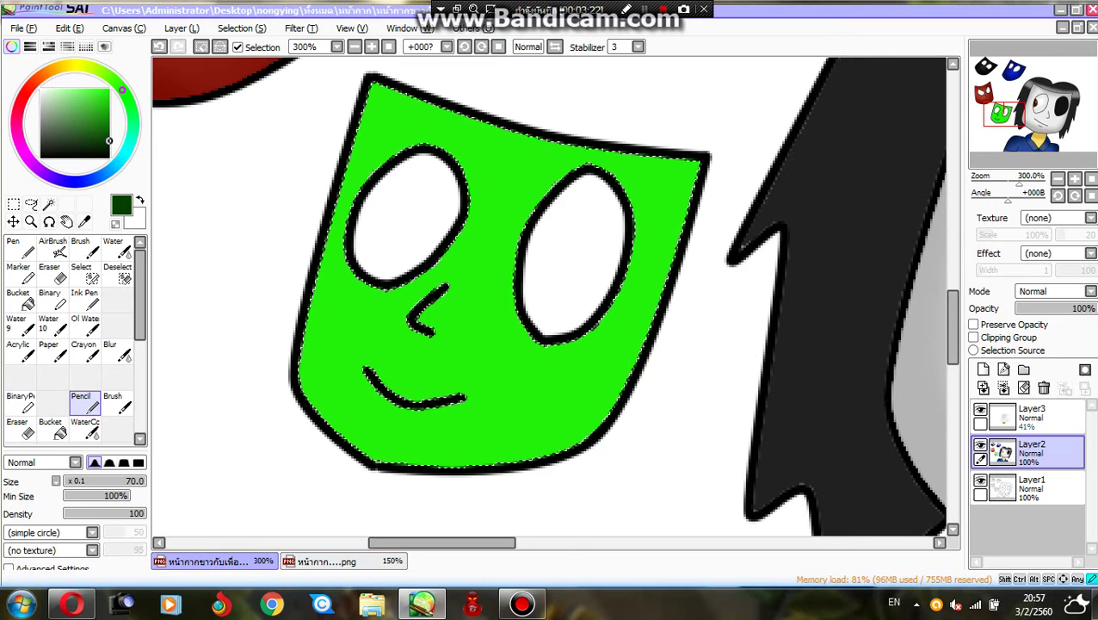
{"action": "mouse_move", "coordinate": [362, 116]}
{"action": "left_mouse_down"}
{"action": "mouse_move", "coordinate": [407, 533]}
{"action": "mouse_move", "coordinate": [611, 433]}
{"action": "mouse_move", "coordinate": [677, 184]}
{"action": "mouse_move", "coordinate": [374, 87]}
{"action": "mouse_move", "coordinate": [246, 61]}
{"action": "left_mouse_up"}
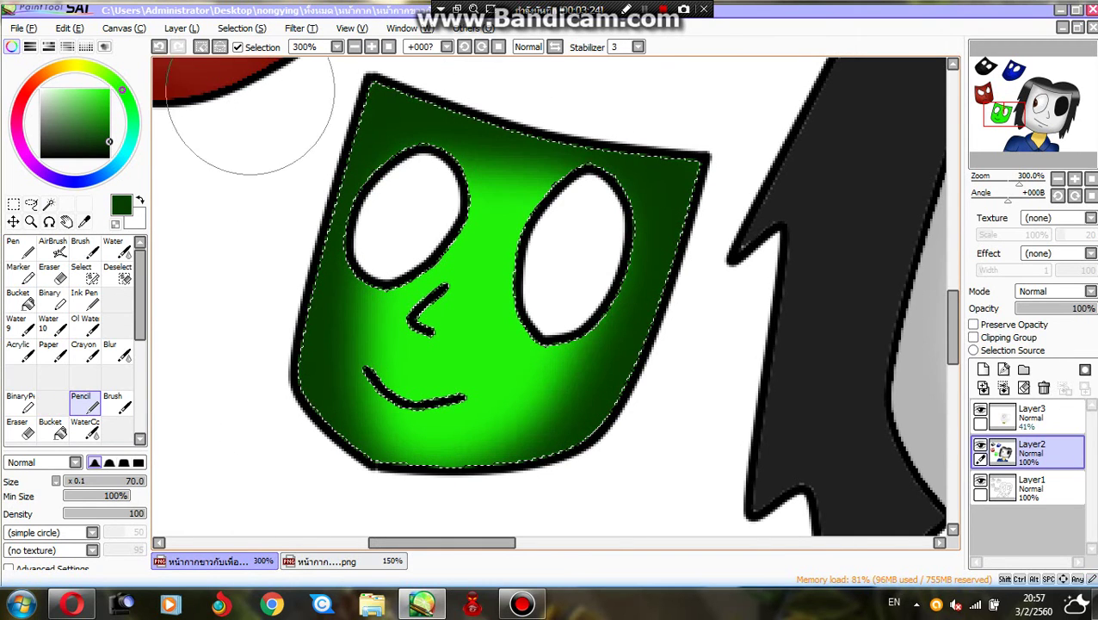
{"action": "left_click", "coordinate": [117, 351]}
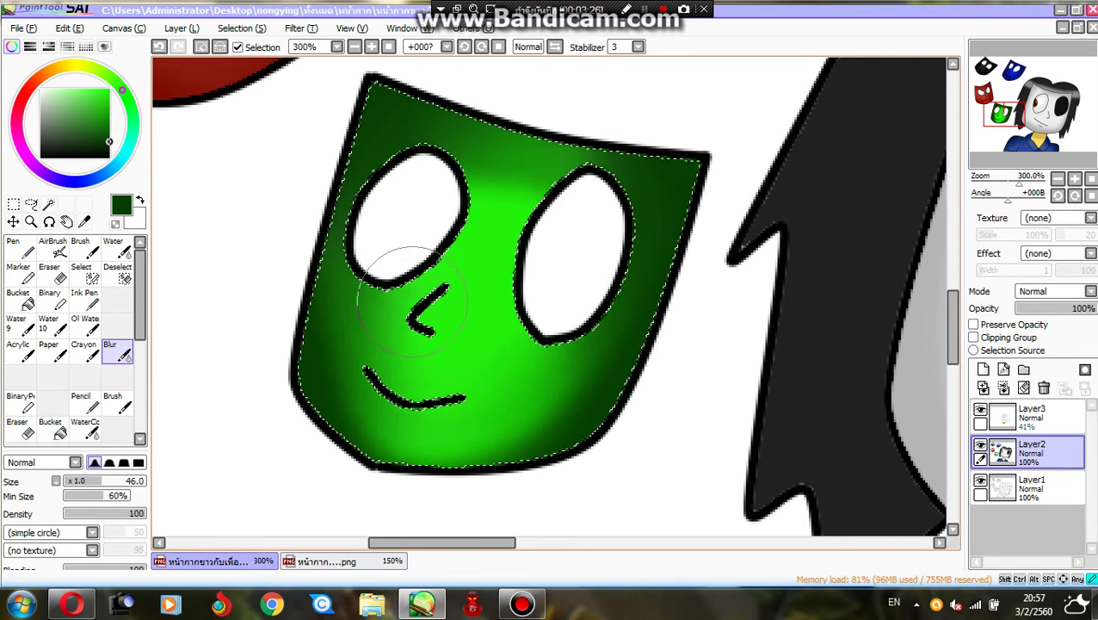
{"action": "scroll", "coordinate": [599, 232], "scroll_direction": "down", "scroll_amount": 2}
{"action": "scroll", "coordinate": [596, 233], "scroll_direction": "down", "scroll_amount": 4}
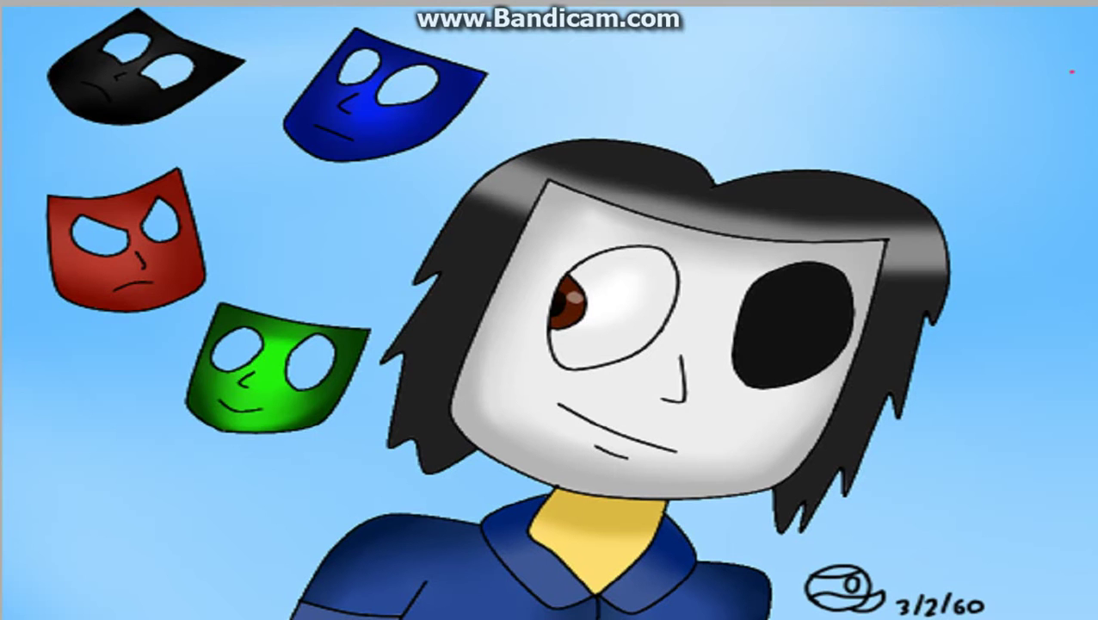